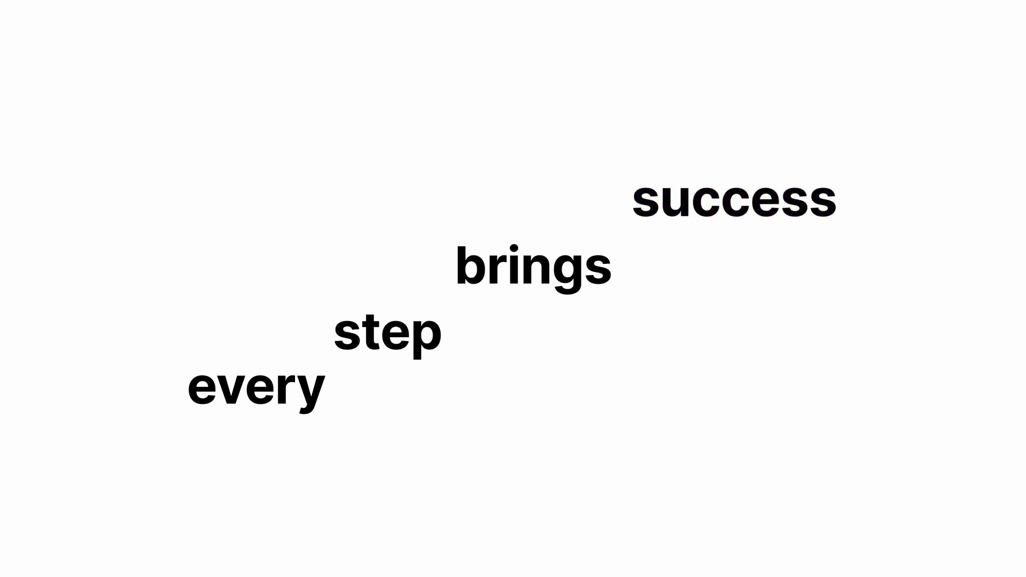
Add the Success scene from the Stomp Promo category of the scene library to the project
click(683, 349)
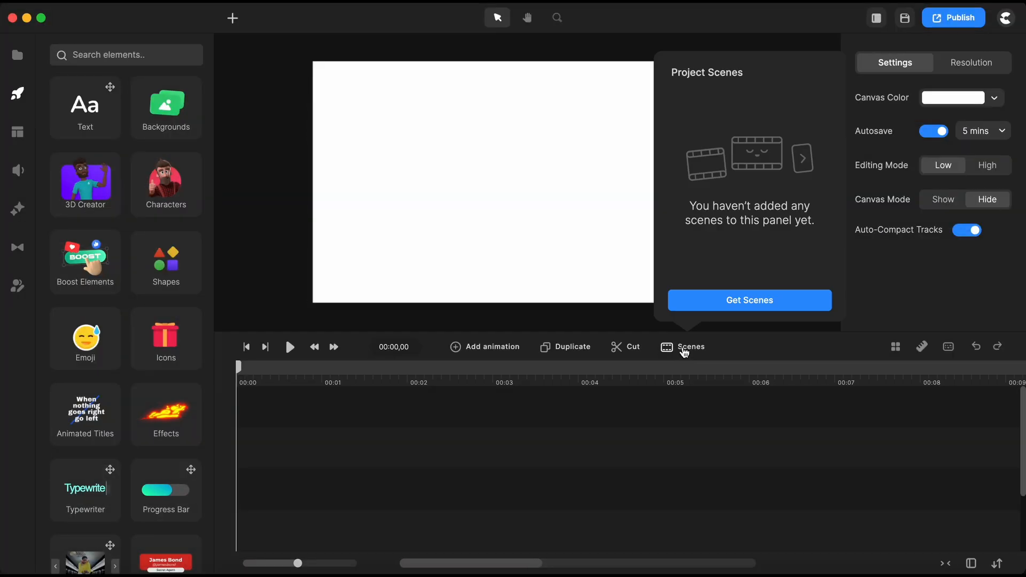
click(758, 302)
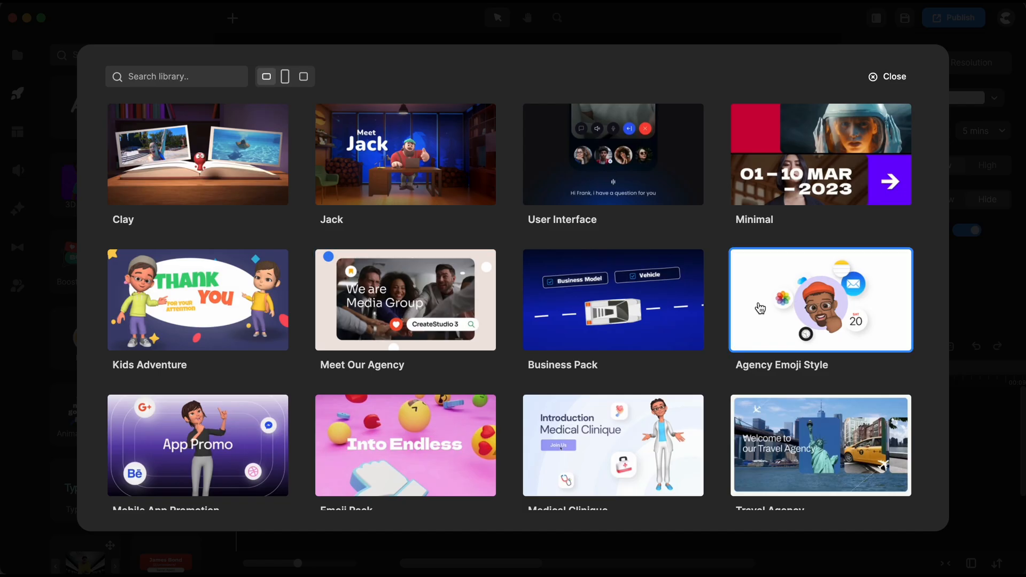
scroll(629, 362, down, 20)
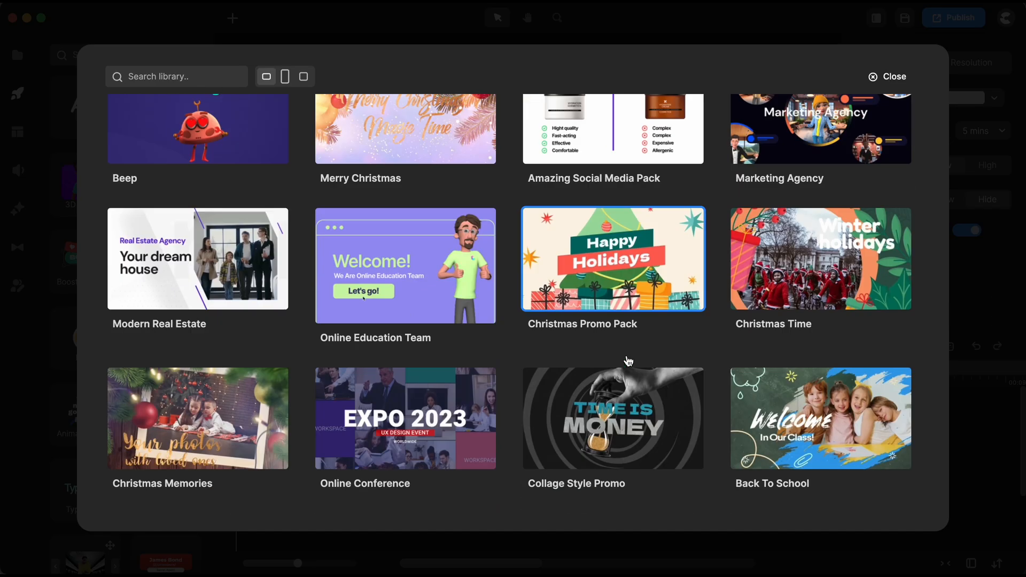
scroll(628, 362, down, 10)
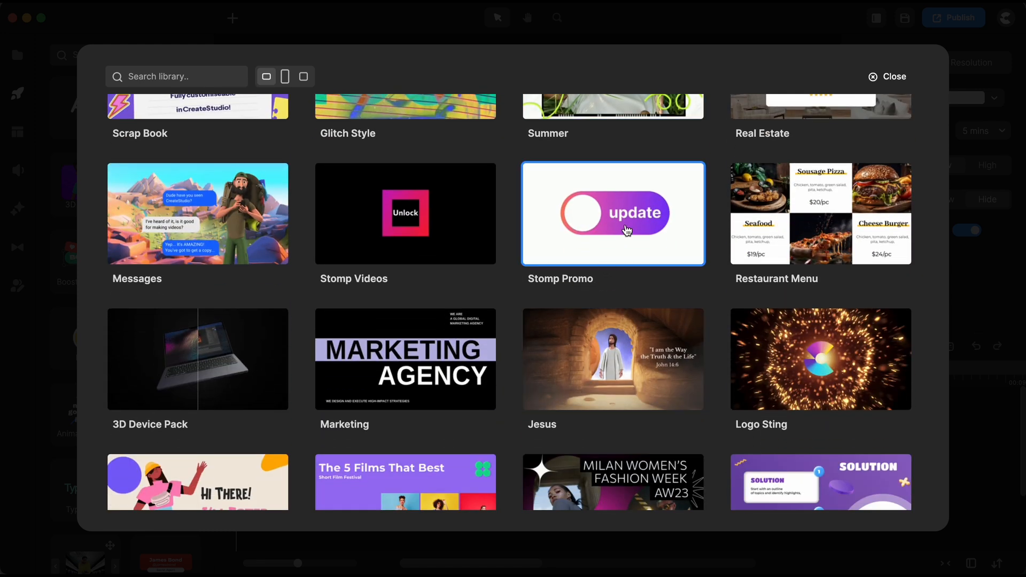
click(629, 227)
scroll(614, 359, down, 5)
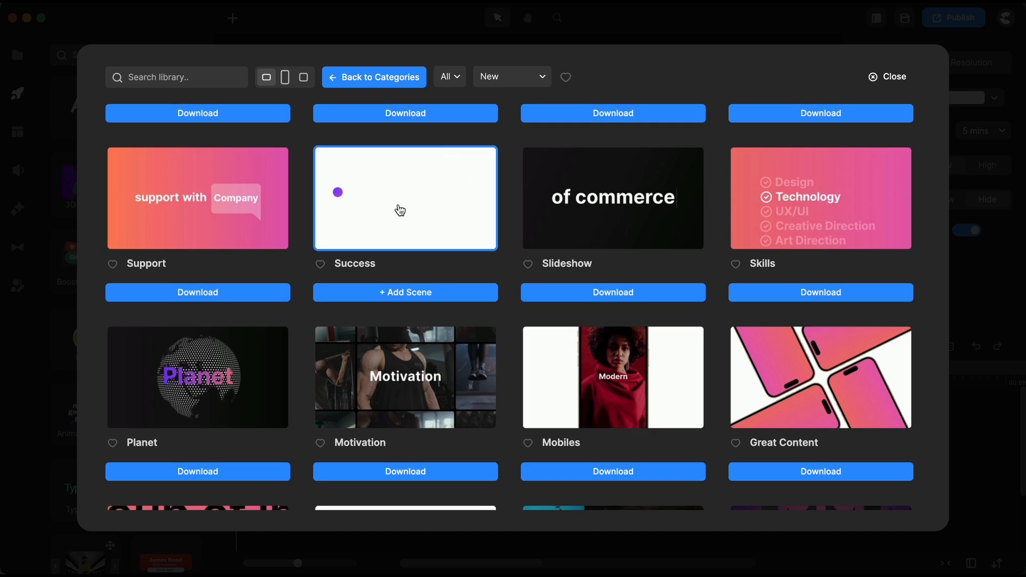
click(395, 293)
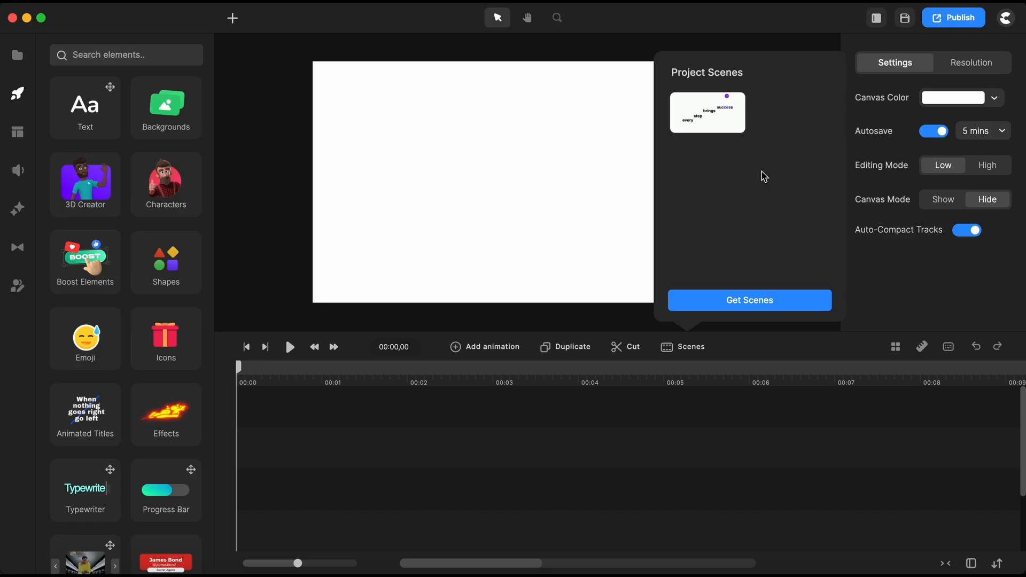
click(695, 348)
key(space)
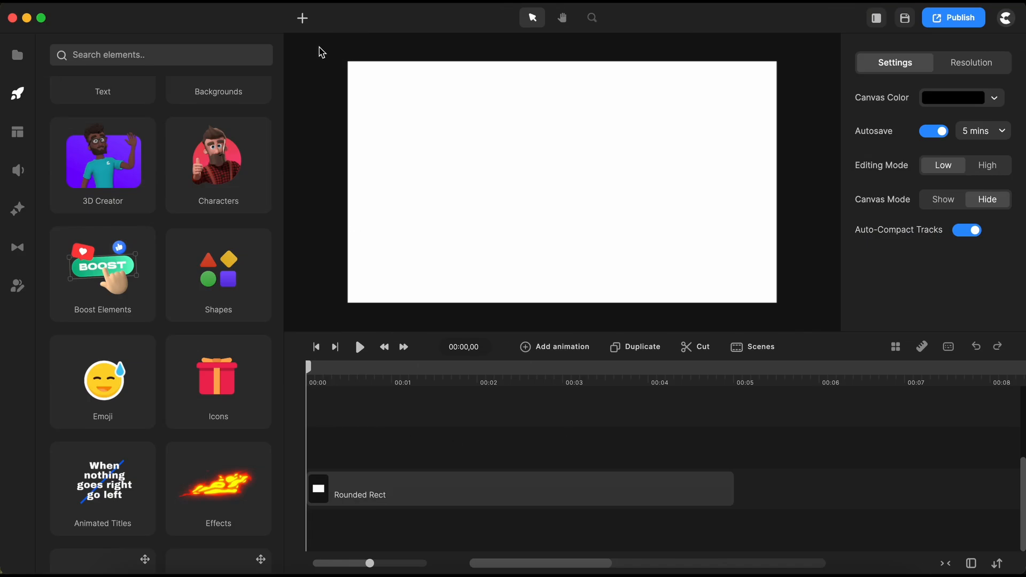
Add a rectangle, flatten it into a thin bar in the canvas's lower part, and delay its clip to about 0.3 seconds
click(303, 19)
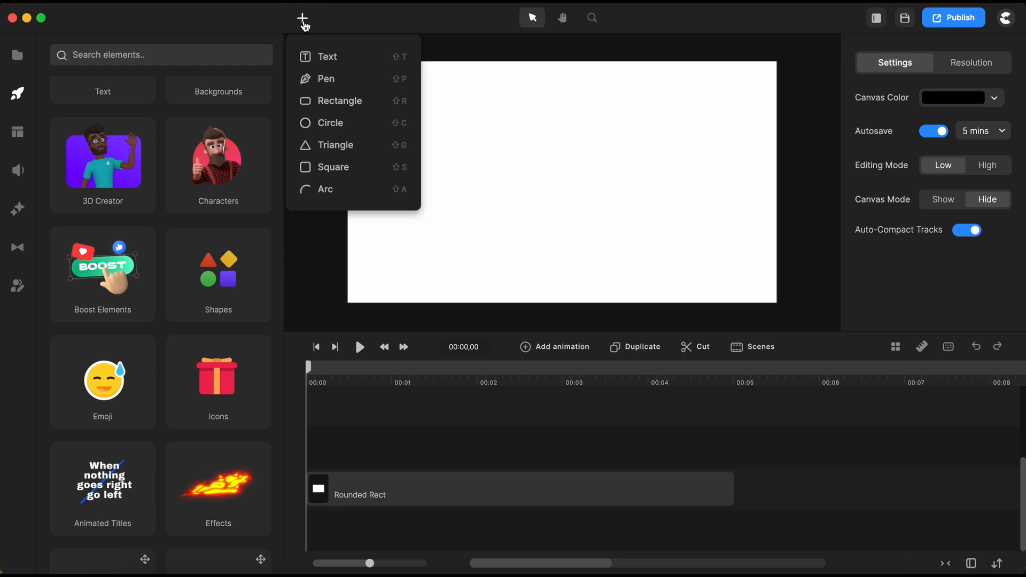
click(335, 101)
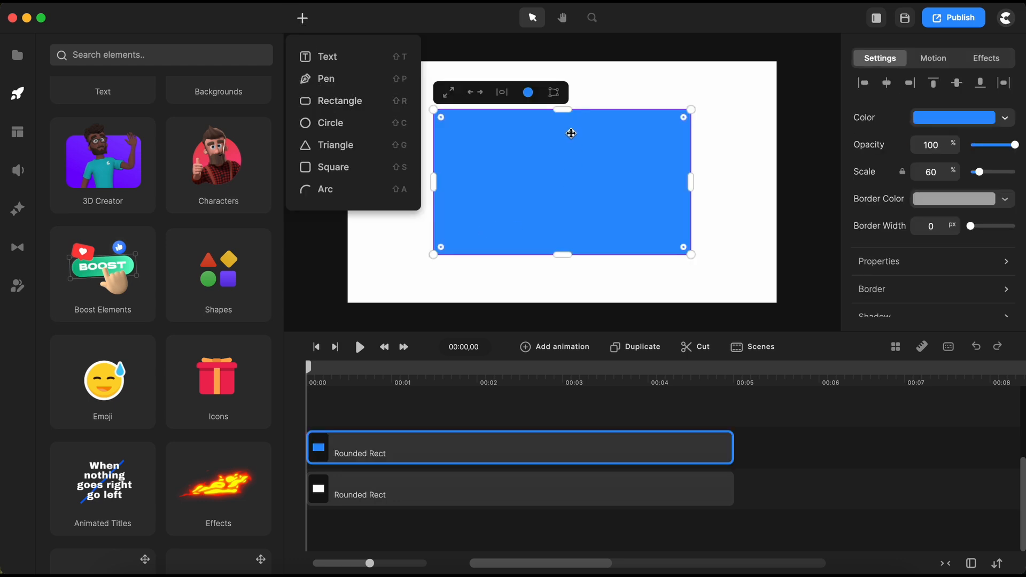
drag(564, 112, 604, 252)
drag(563, 269, 563, 257)
drag(458, 454, 484, 457)
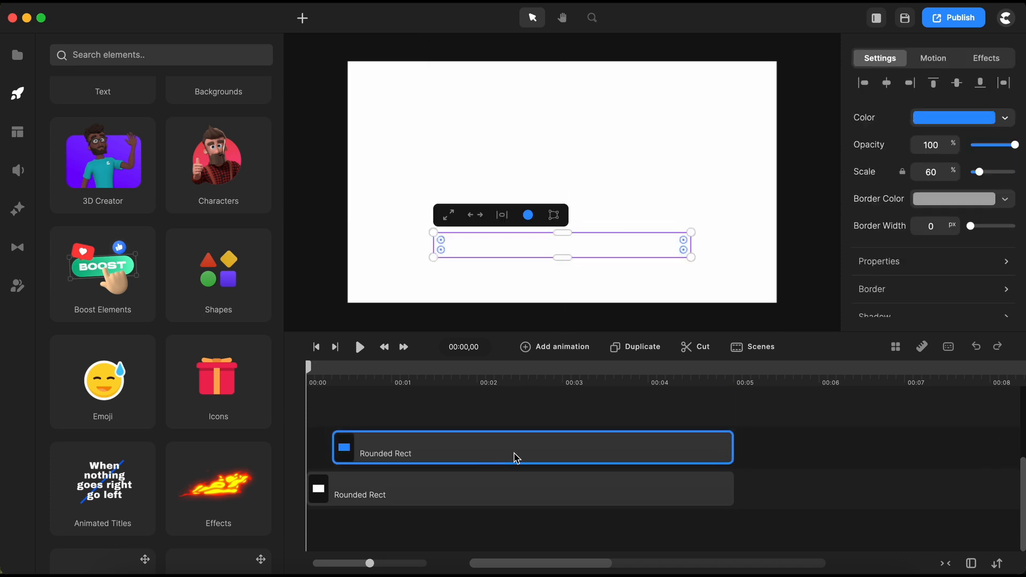
Duplicate the blue bar and delay the copy's clip to start at about one second
click(403, 375)
key(super+d)
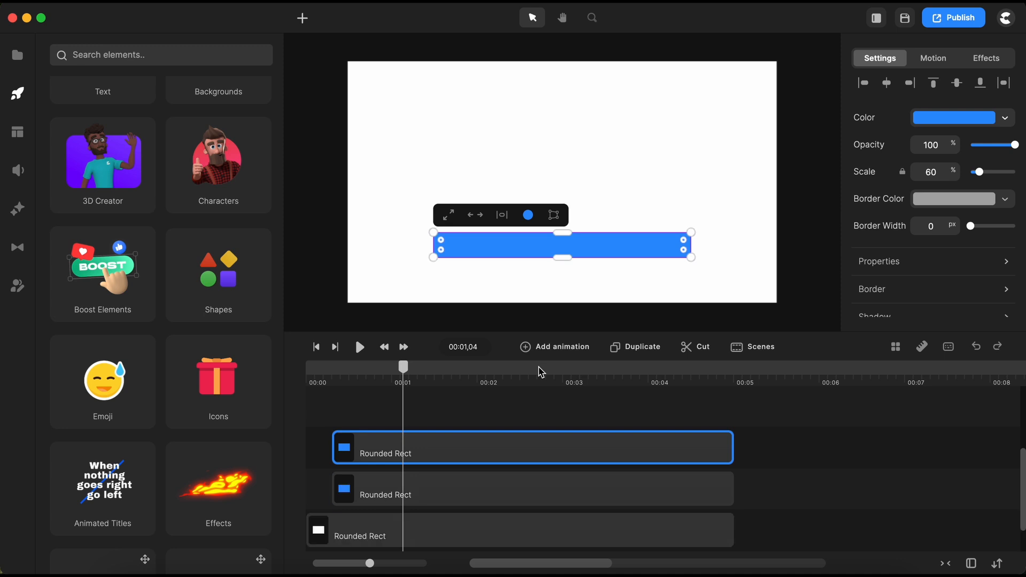
drag(455, 450, 511, 455)
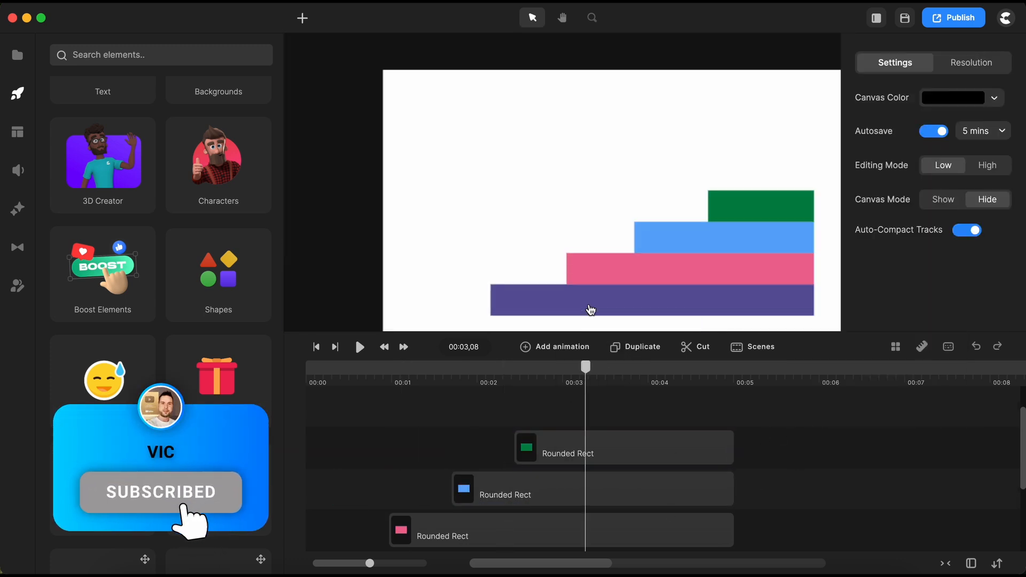
Add a horizontal guideline and align it with the upper edge of the purple bar
scroll(591, 310, down, 3)
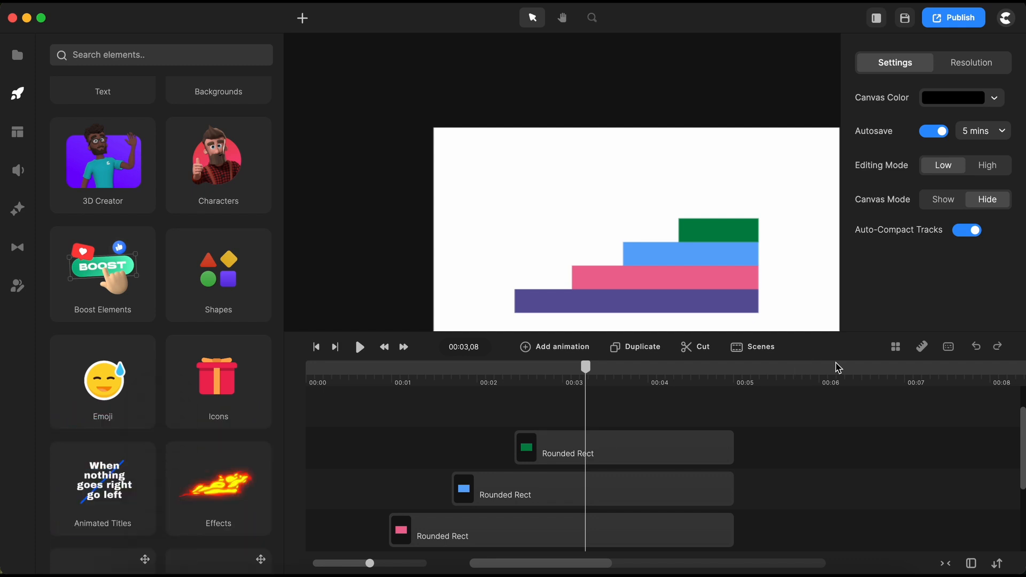
click(923, 349)
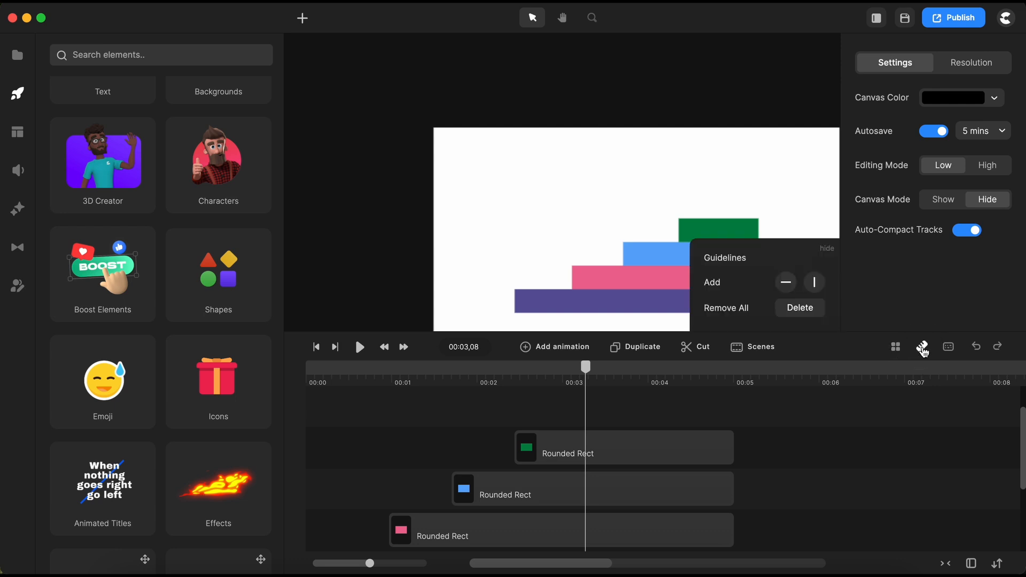
scroll(582, 280, down, 3)
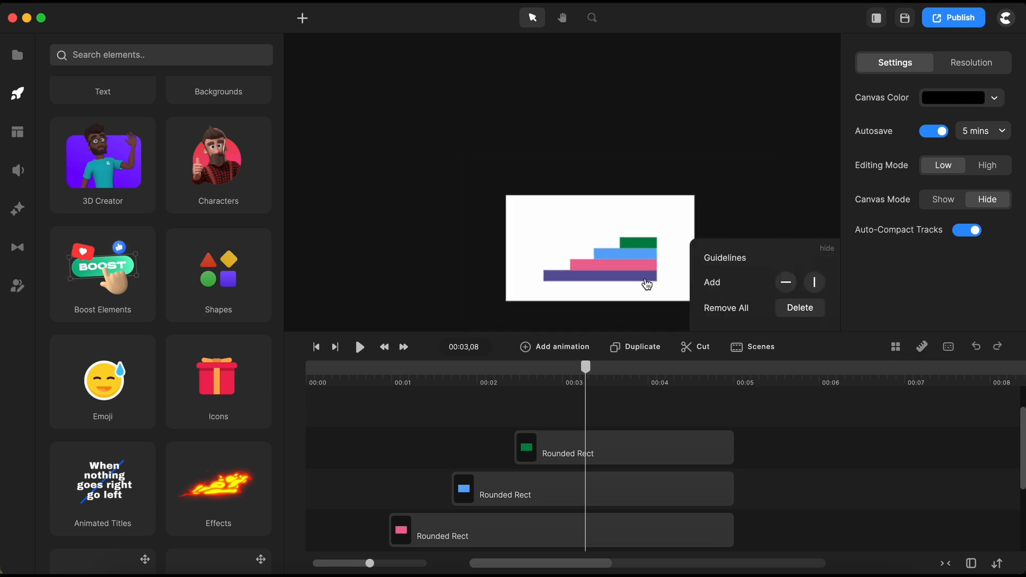
scroll(648, 285, up, 6)
click(786, 282)
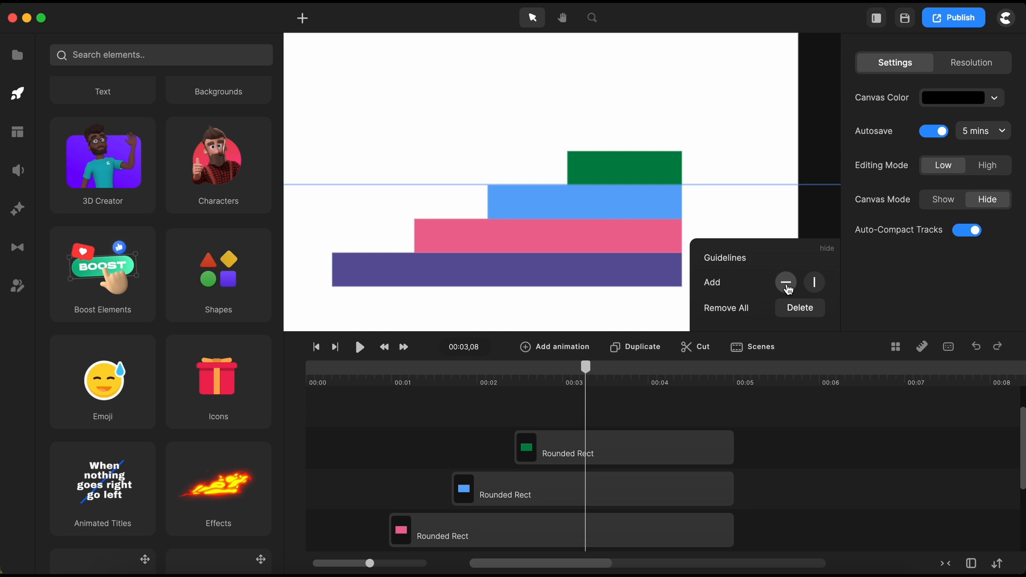
drag(460, 184, 462, 253)
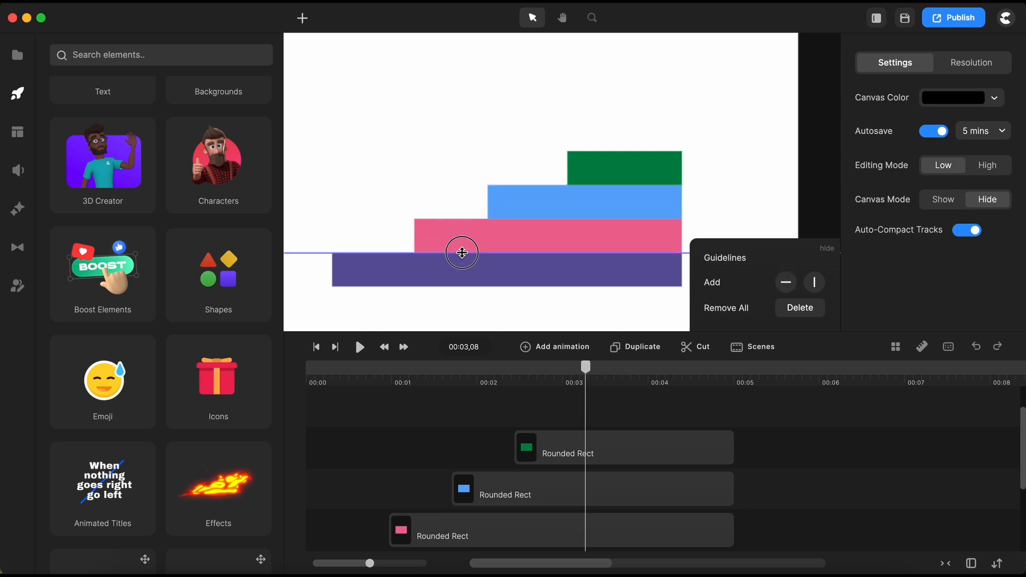
Add horizontal guidelines along the upper edges of the pink, light-blue and green bars, and hide the guideline options
click(788, 289)
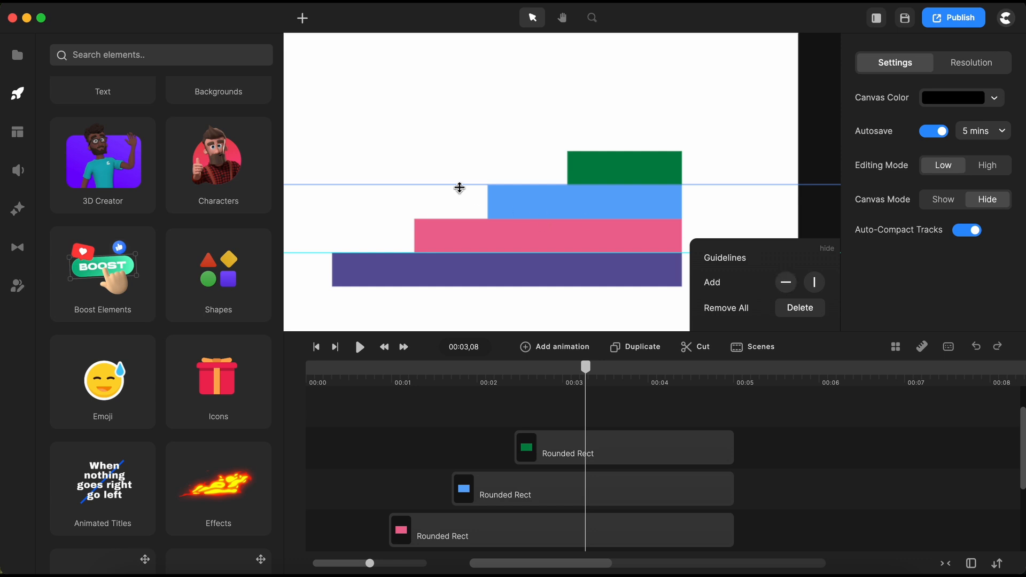
drag(459, 186, 461, 221)
click(781, 287)
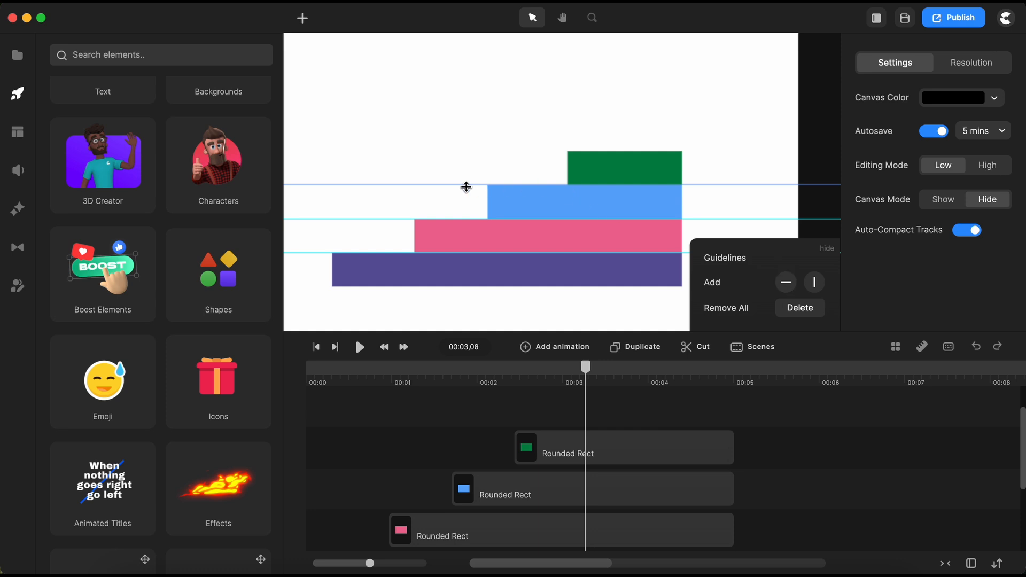
click(786, 287)
drag(476, 202, 476, 152)
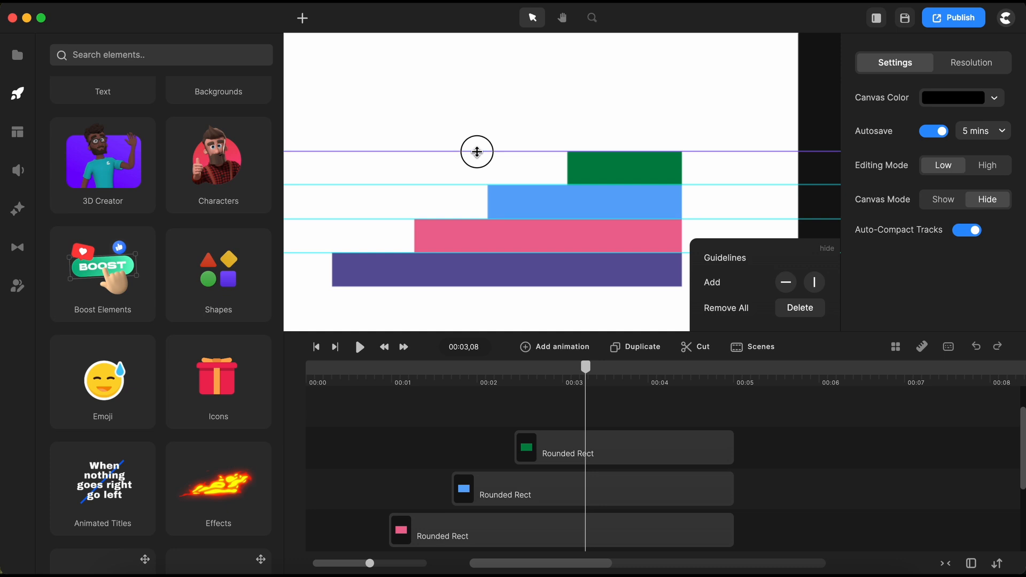
scroll(504, 196, down, 4)
scroll(380, 206, up, 3)
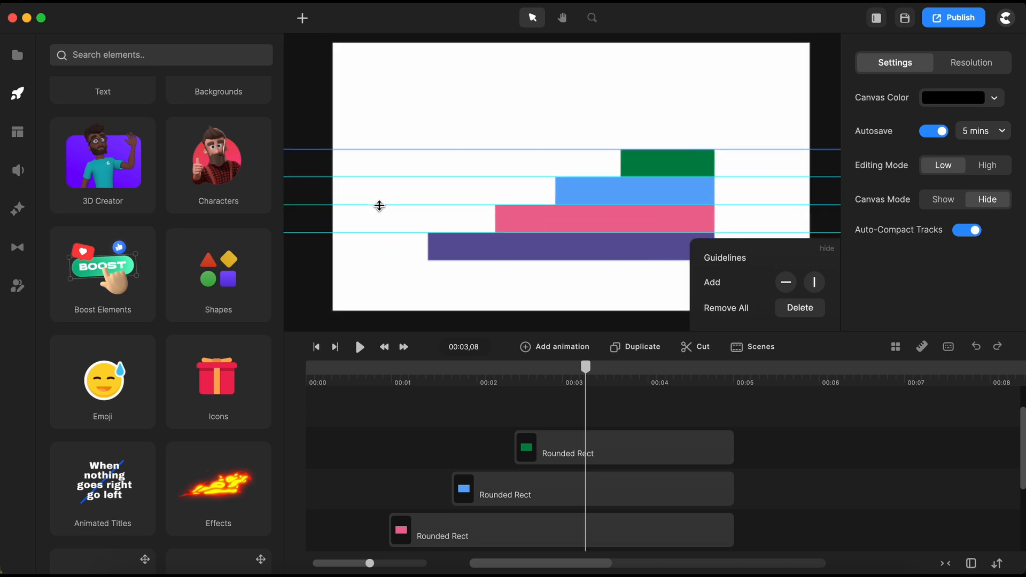
click(828, 250)
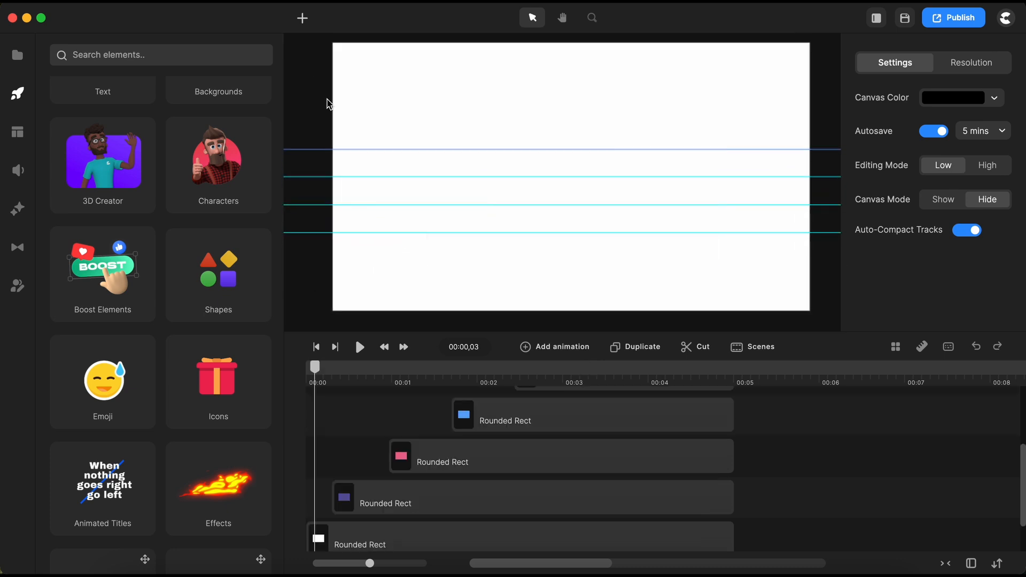
Add a circle filled with purple 88529d and shrink it to a scale of about 9%
click(303, 20)
click(306, 125)
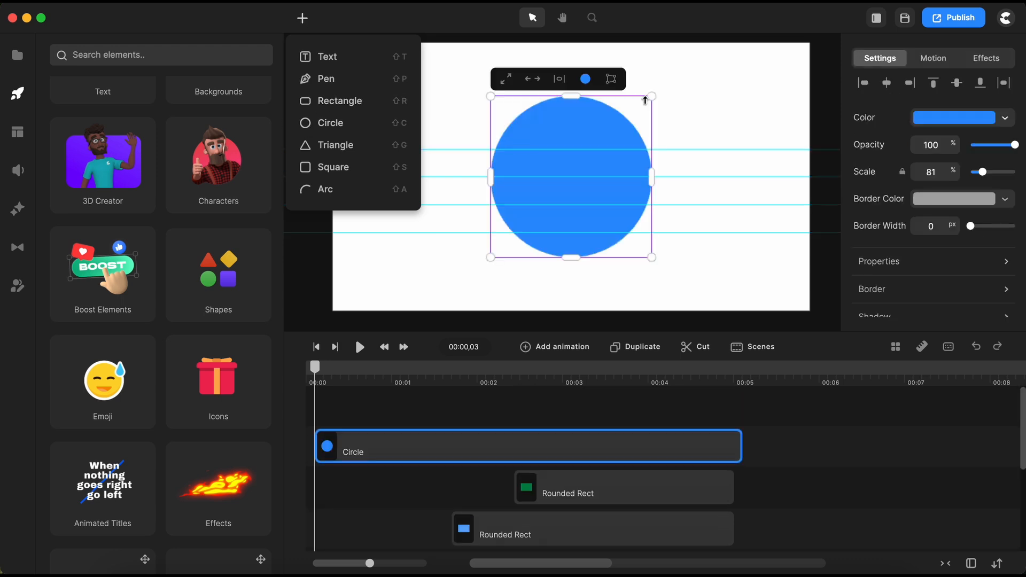
click(960, 123)
scroll(893, 375, down, 2)
click(825, 355)
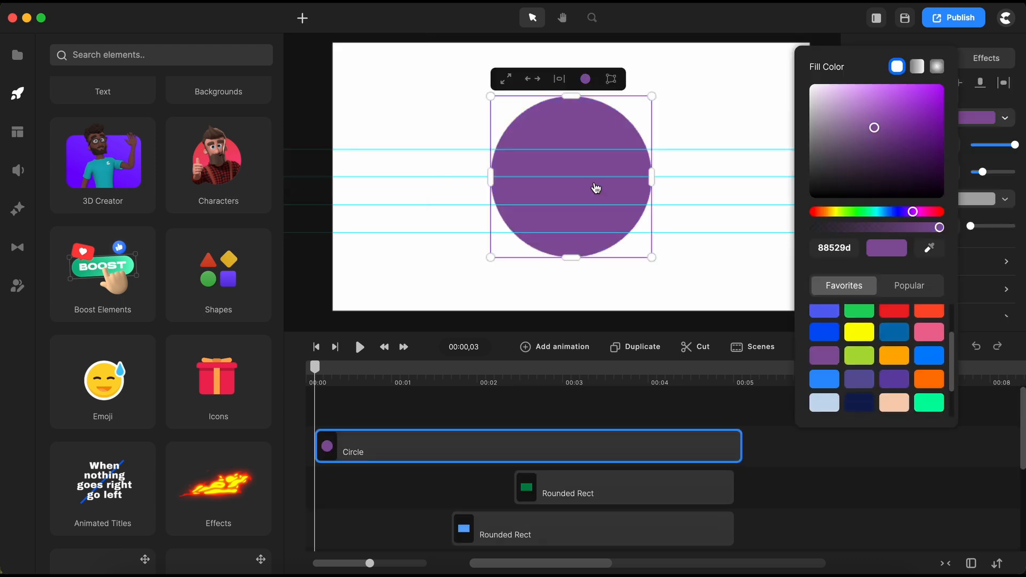
drag(652, 95, 582, 178)
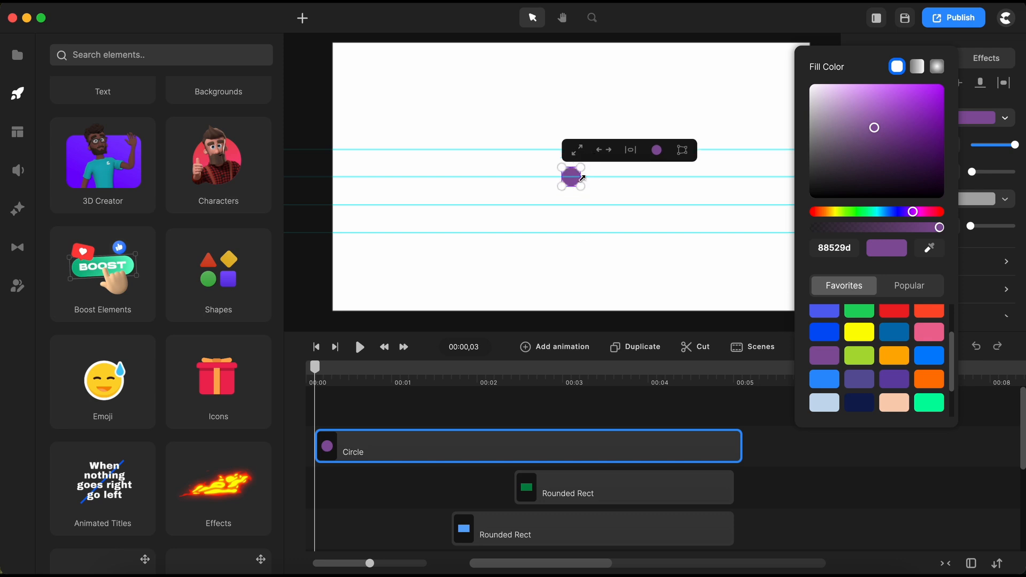
click(544, 324)
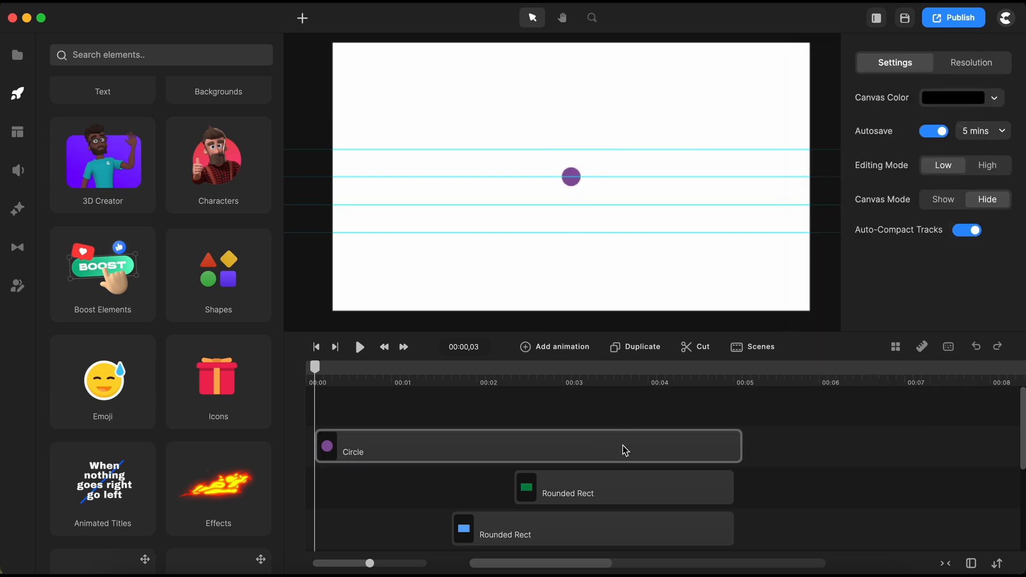
Make the circle's clip start at 00:00 and raise the circle well above the highest guideline
drag(624, 449, 409, 452)
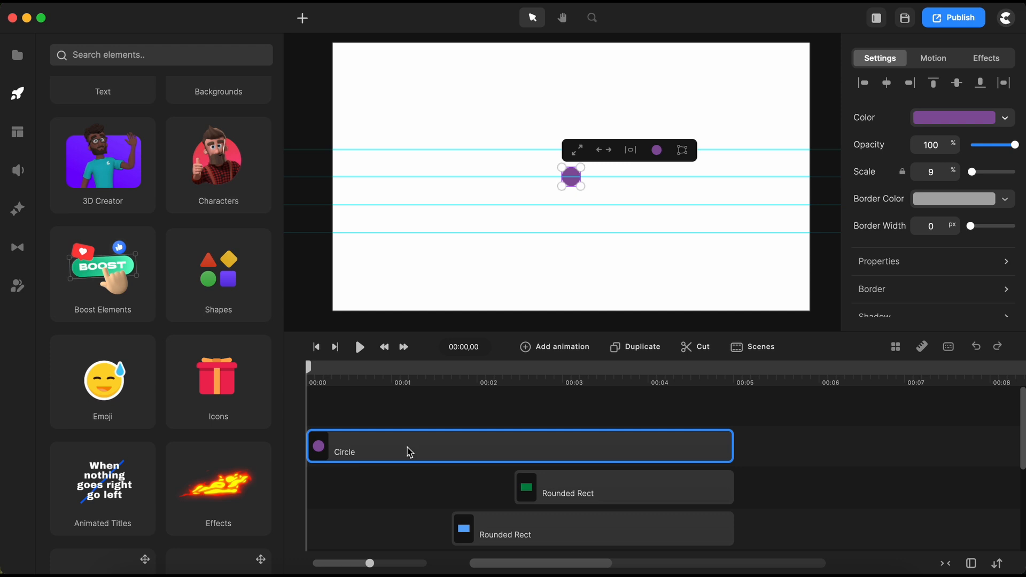
key(shift+Up)
key(shift+Up)
key(shift+Up)
key(shift+Up)
key(shift+Up)
key(shift+Up)
key(shift+Up)
key(shift+Up)
key(shift+Up)
key(shift+Up)
key(shift+Up)
key(shift+Up)
key(shift+Up)
key(shift+Up)
key(shift+Up)
key(shift+Up)
key(shift+Up)
key(shift+Up)
key(shift+Up)
key(shift+Up)
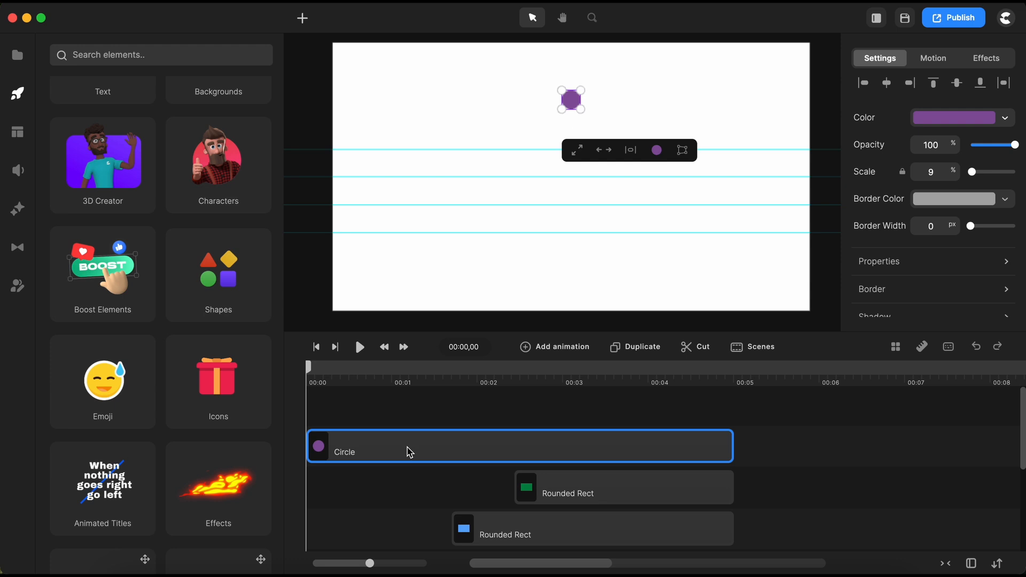
Add a position animation with Easy easing to the circle so it drops onto the purple bar by 00:00,11
click(563, 347)
click(596, 141)
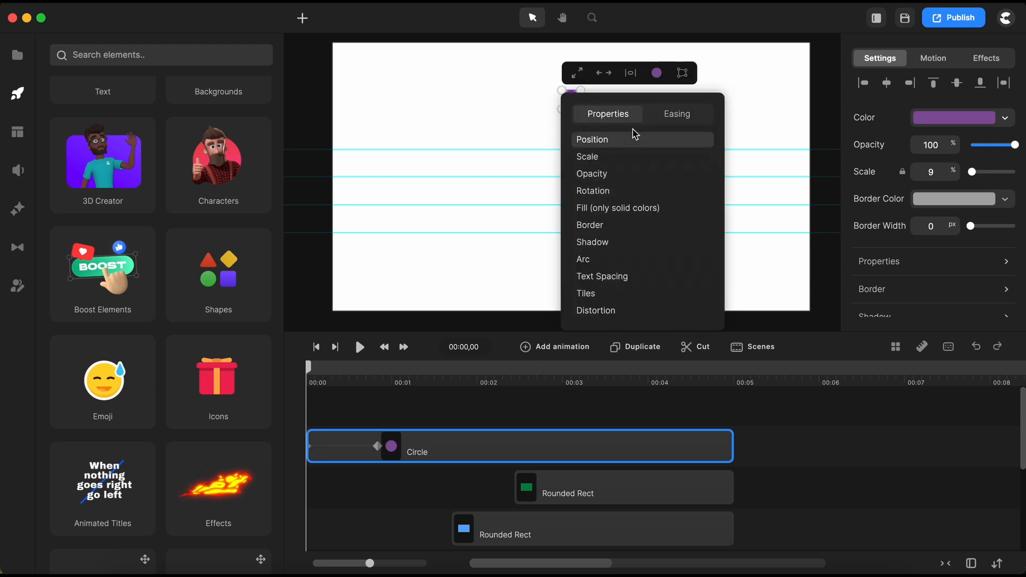
click(677, 116)
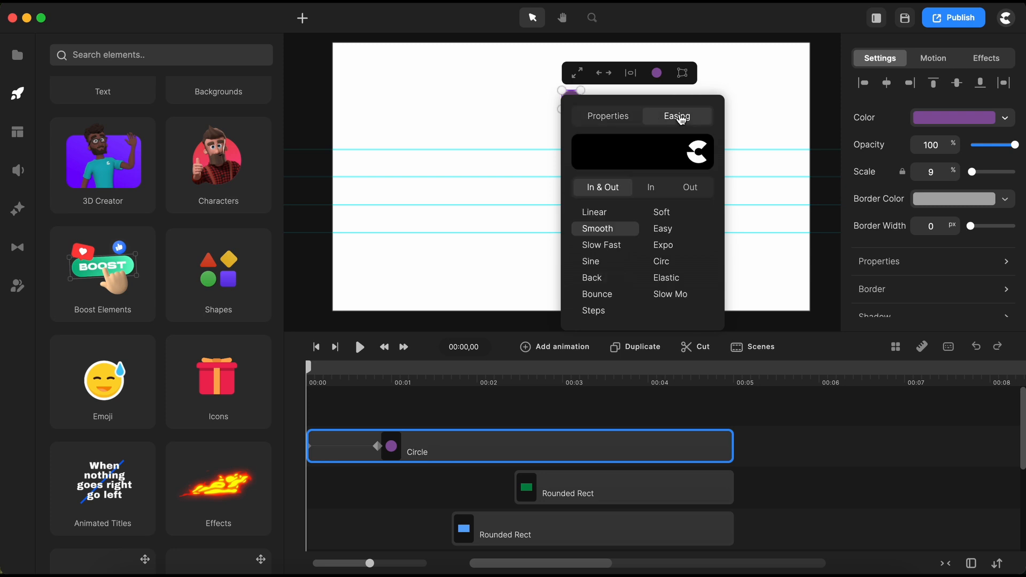
click(665, 234)
drag(378, 447, 338, 449)
scroll(401, 489, down, 2)
scroll(400, 484, up, 2)
click(408, 415)
click(336, 450)
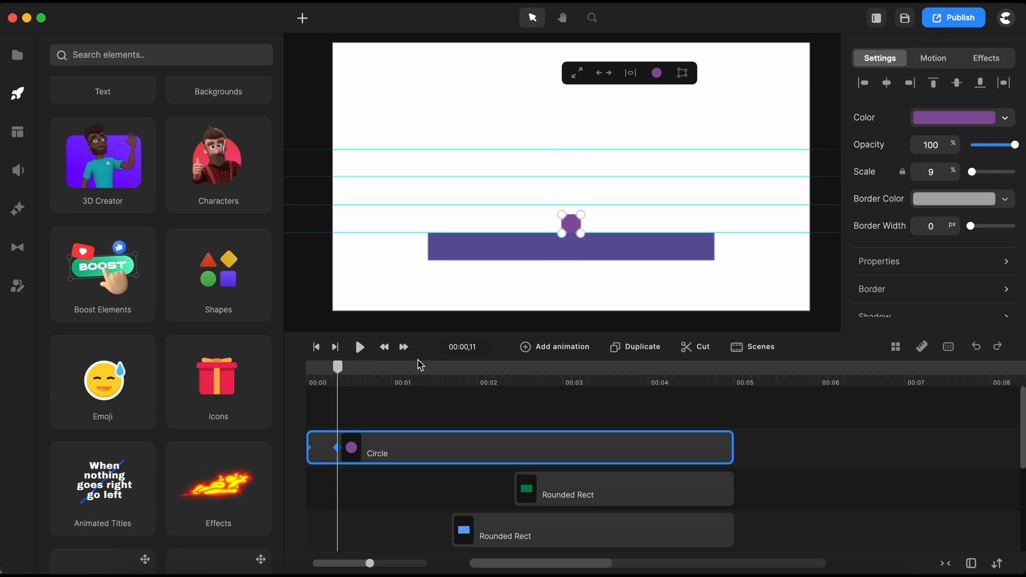
Add a second Easy position animation ending at 00:00,23 that raises the circle back above the guidelines
click(566, 349)
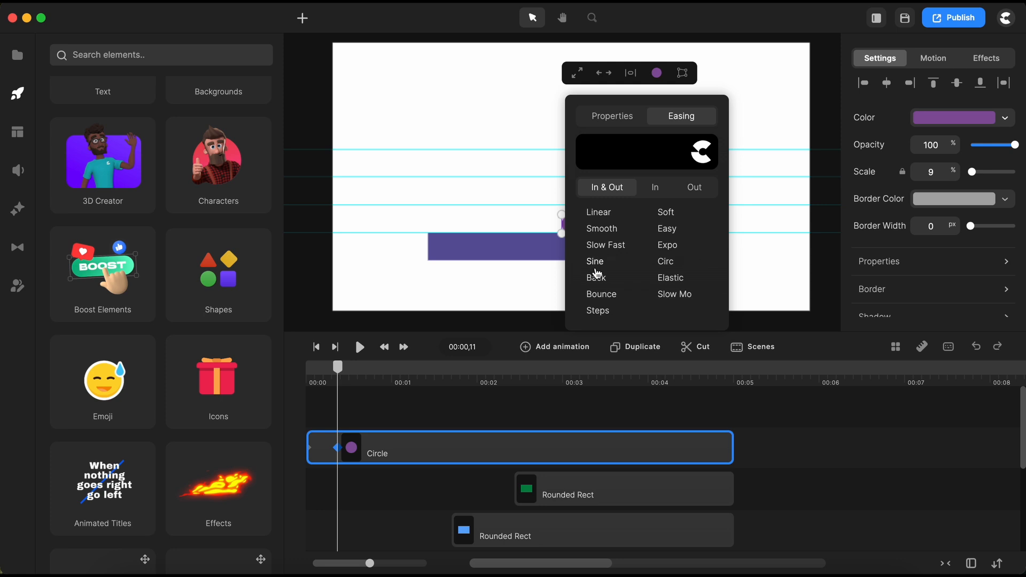
click(669, 230)
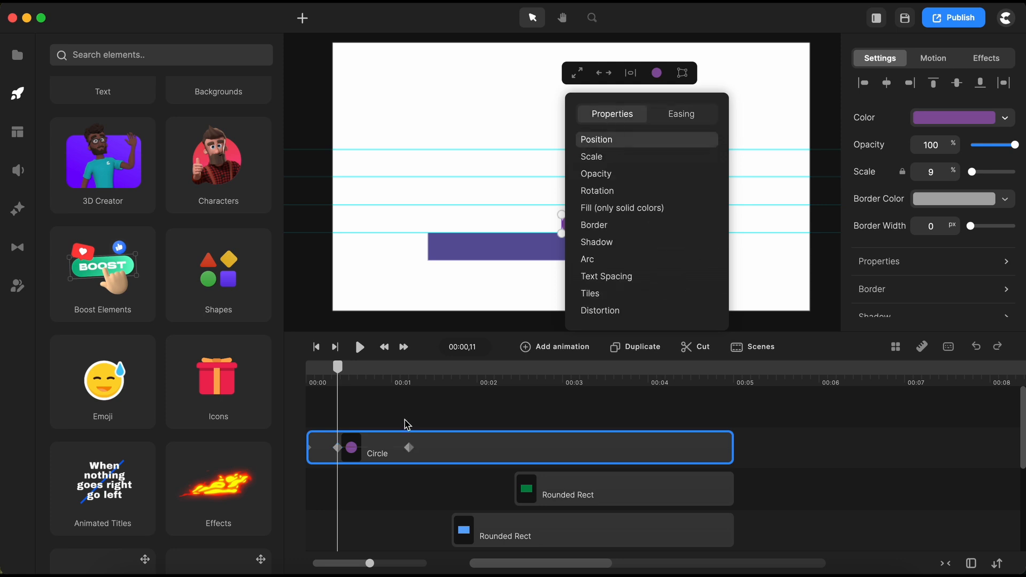
drag(408, 444, 371, 452)
click(421, 425)
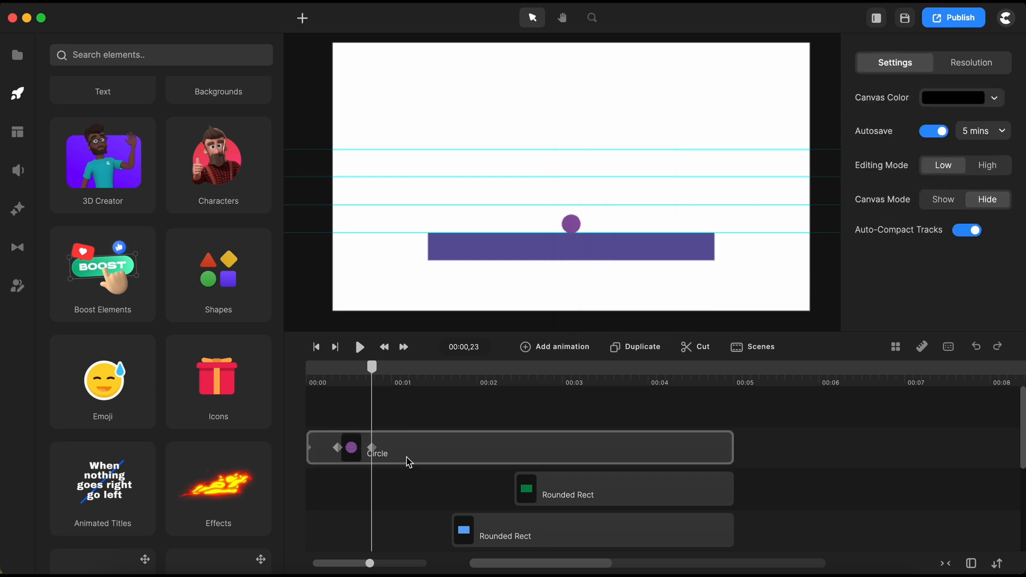
click(372, 448)
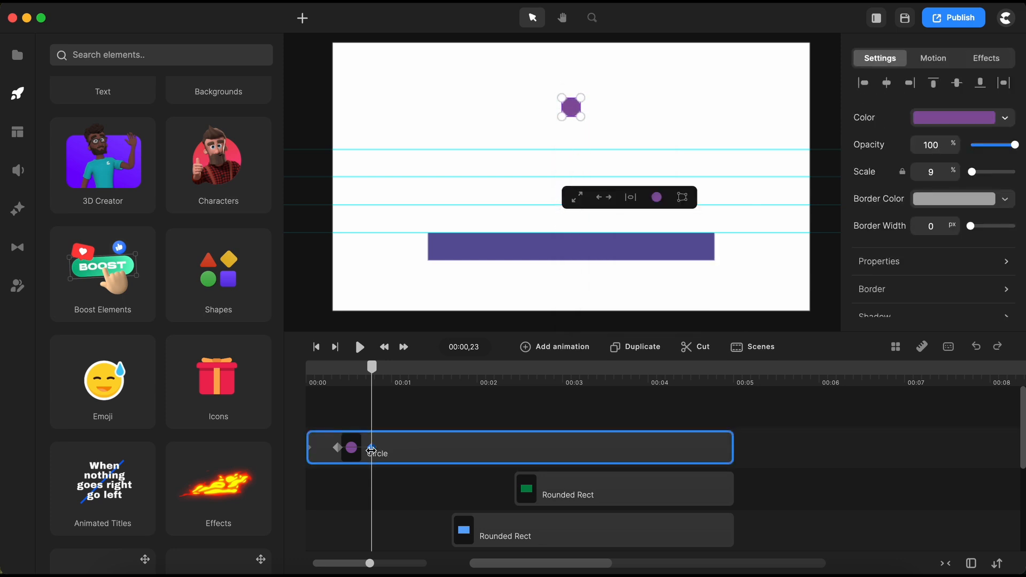
Add an Easy position animation ending at 00:01,05 that drops the circle onto the pink bar
click(559, 350)
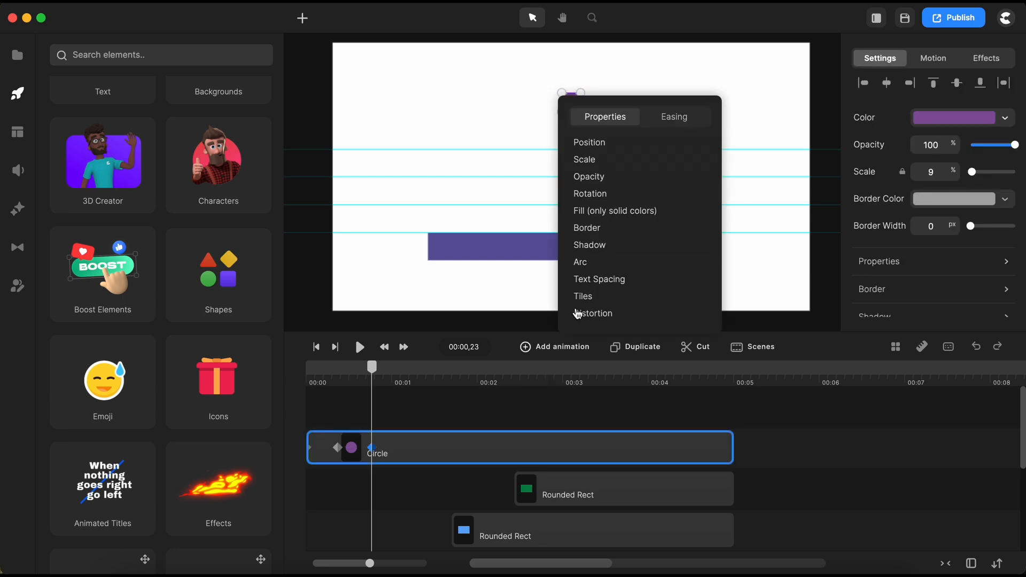
click(592, 147)
click(674, 118)
click(659, 233)
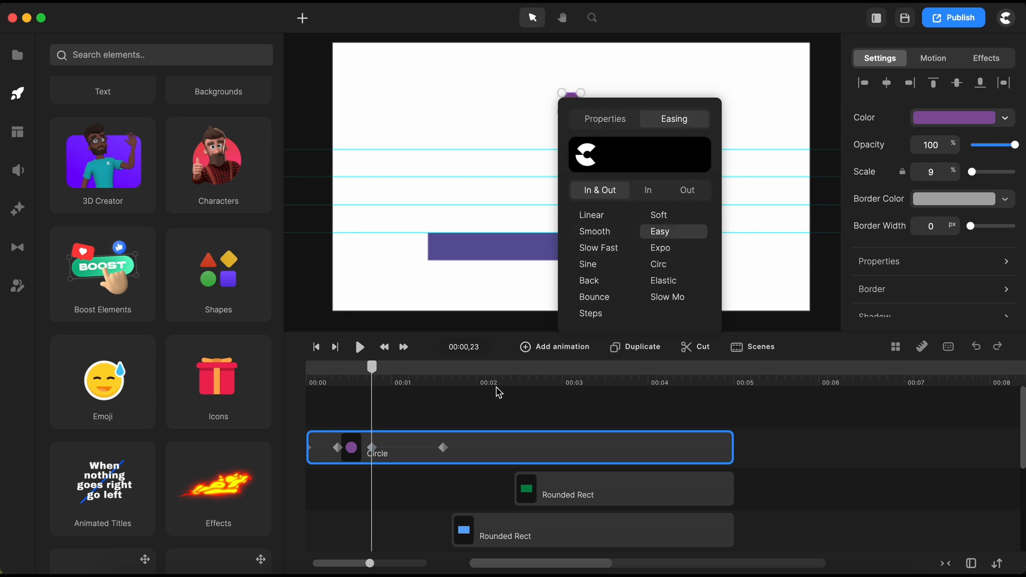
drag(443, 448, 406, 453)
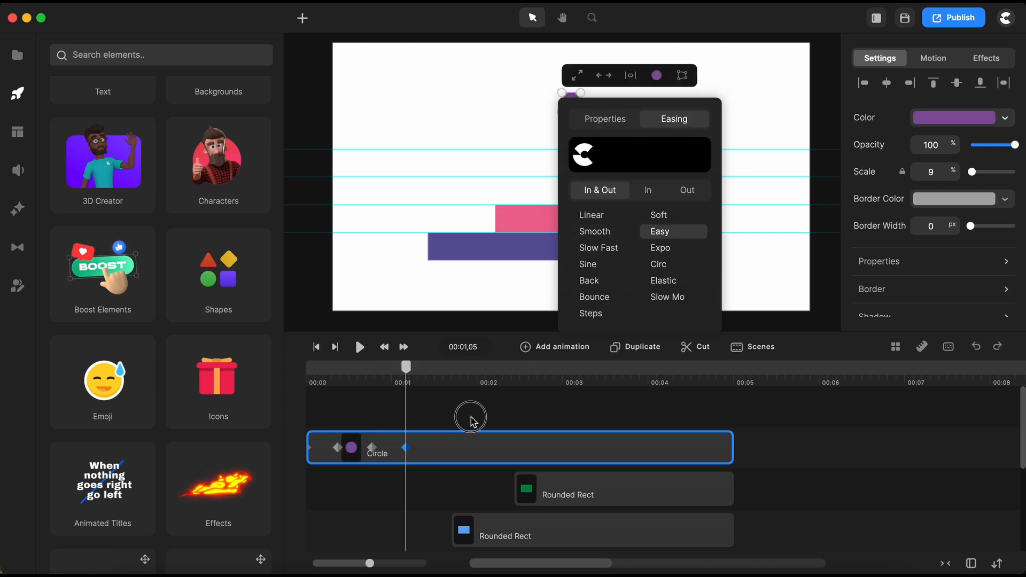
click(472, 420)
click(408, 452)
key(shift+Down)
key(shift+Down)
key(shift+Down)
key(shift+Down)
key(shift+Down)
key(shift+Down)
key(shift+Down)
key(shift+Down)
key(shift+Down)
key(shift+Down)
key(shift+Down)
key(shift+Down)
key(shift+Down)
key(shift+Down)
key(shift+Down)
key(shift+Down)
key(shift+Down)
key(shift+Down)
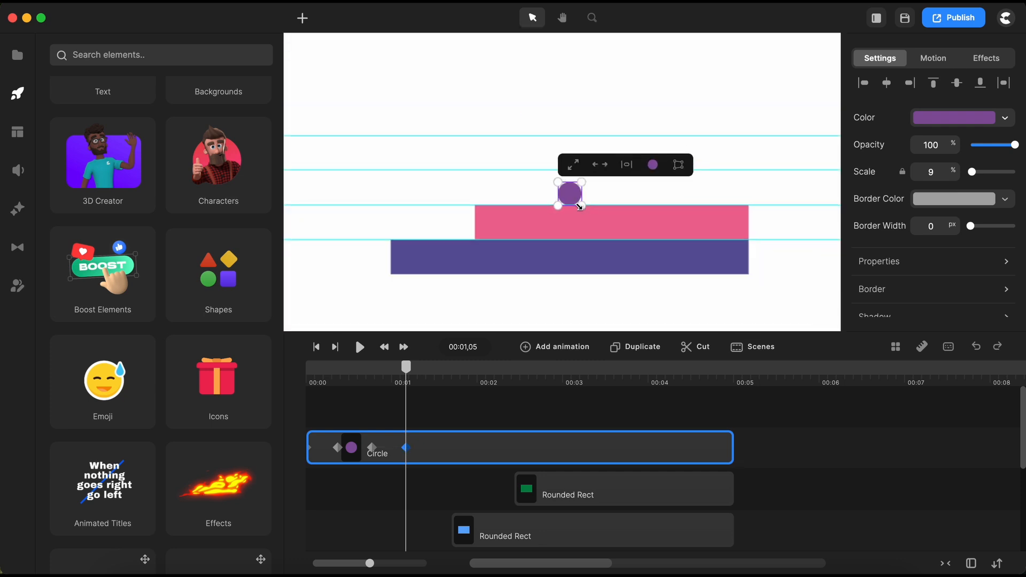
Add a position animation ending at 00:01,17 that raises the circle well above the highest guideline
click(558, 347)
click(606, 123)
click(593, 140)
drag(477, 449, 440, 454)
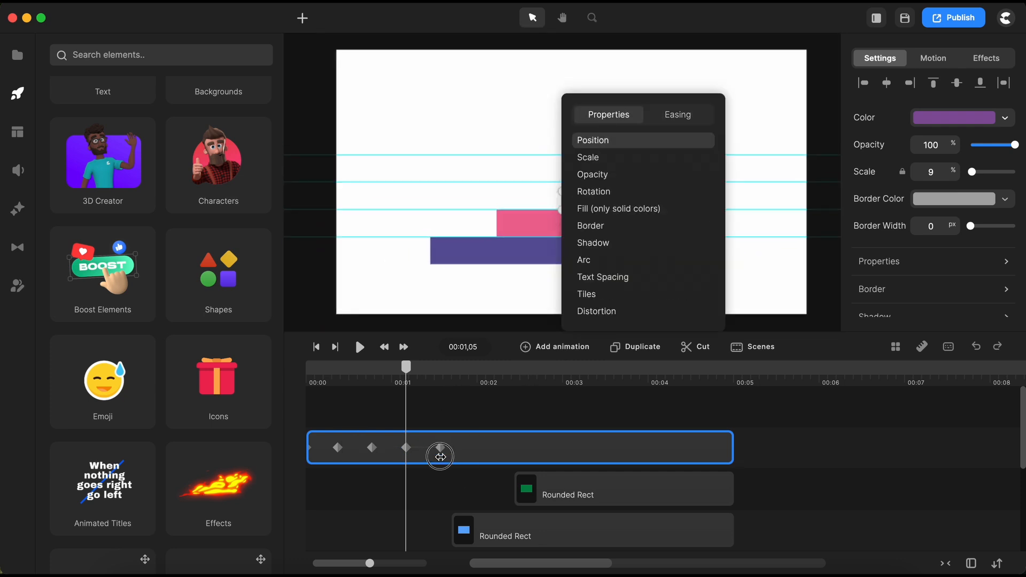
click(538, 420)
click(440, 449)
key(shift+Up)
key(shift+Up)
key(shift+Up)
key(shift+Up)
key(shift+Up)
key(shift+Up)
key(shift+Up)
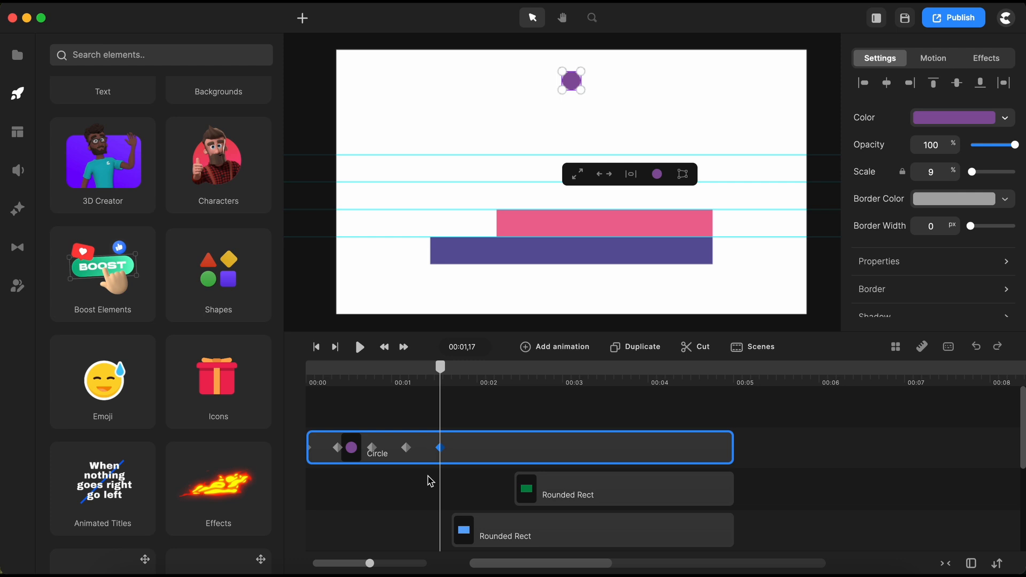
Add an Easy position animation ending at 00:01,28 that drops the circle onto the blue bar
click(556, 348)
click(668, 119)
drag(511, 448, 470, 454)
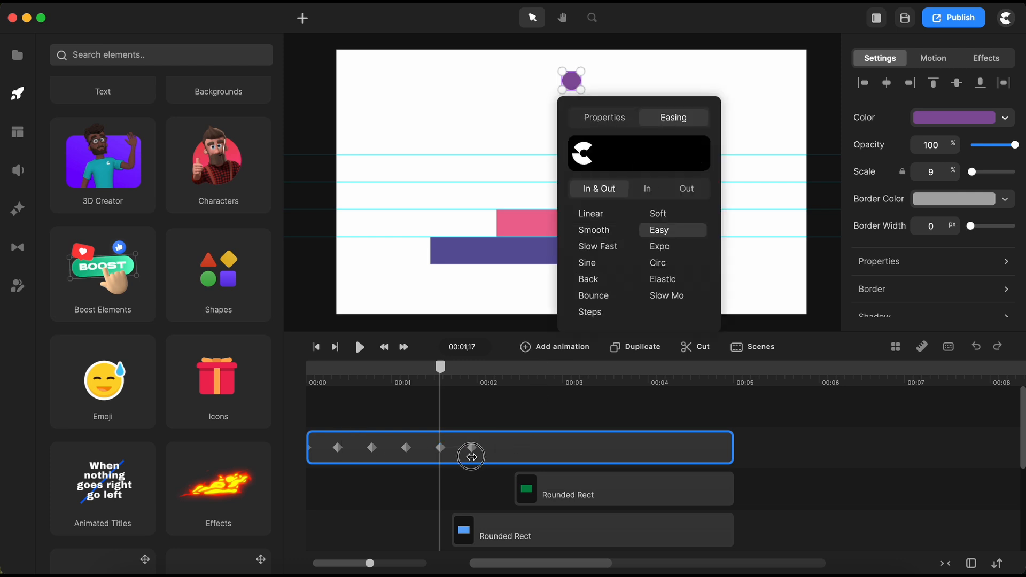
click(471, 450)
key(shift+Down)
key(shift+Down)
key(shift+Down)
key(shift+Down)
key(shift+Down)
key(shift+Down)
key(shift+Down)
key(shift+Down)
key(shift+Down)
key(shift+Down)
key(shift+Down)
key(shift+Down)
key(shift+Down)
key(shift+Down)
key(shift+Down)
key(shift+Down)
key(shift+Down)
scroll(569, 179, up, 5)
drag(590, 128, 589, 159)
scroll(547, 315, down, 5)
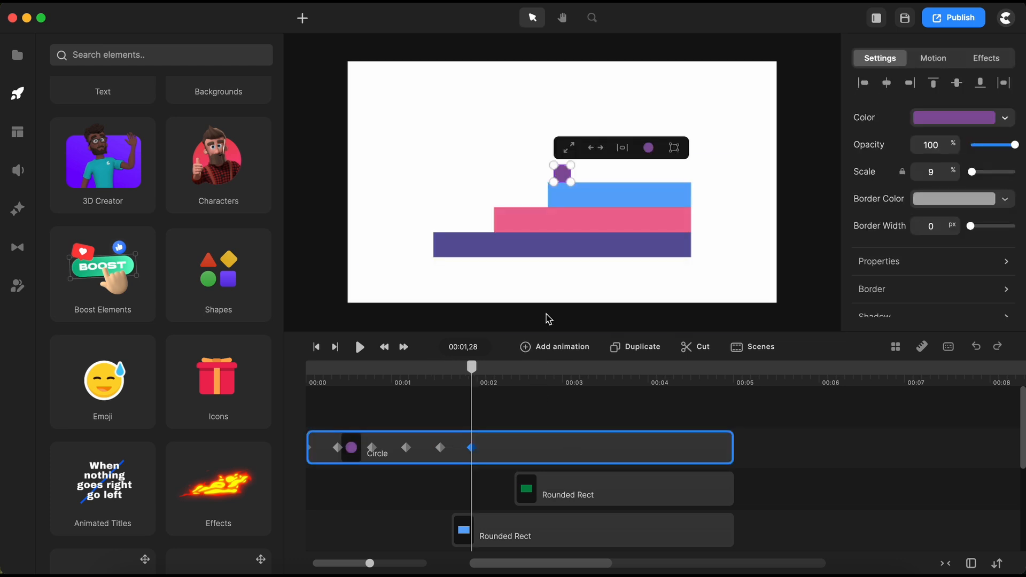
Add a position animation ending at 00:02,10 that lifts the circle off the blue bar to near the canvas's upper edge
click(553, 347)
click(605, 119)
drag(513, 451, 505, 453)
click(505, 452)
key(shift+Up)
key(shift+Up)
key(shift+Up)
key(shift+Up)
key(shift+Up)
key(shift+Up)
key(shift+Up)
key(shift+Up)
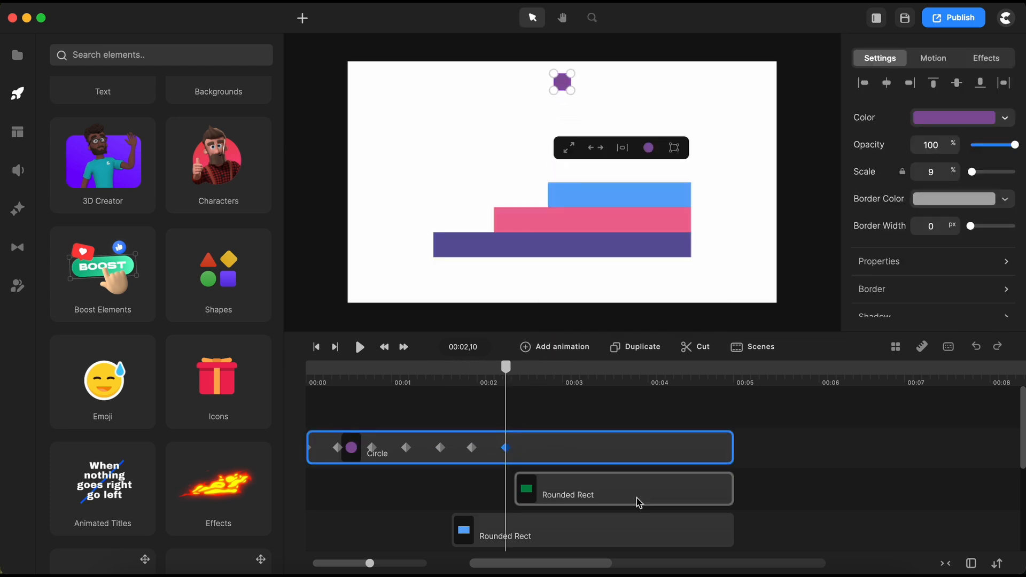
Turn the guidelines back on and keep the playhead at 00:02,10
click(922, 347)
click(830, 254)
click(506, 386)
Add an Easy position animation ending at 00:02,21 that lowers the circle onto the highest guideline
click(556, 347)
click(681, 115)
drag(577, 447, 538, 448)
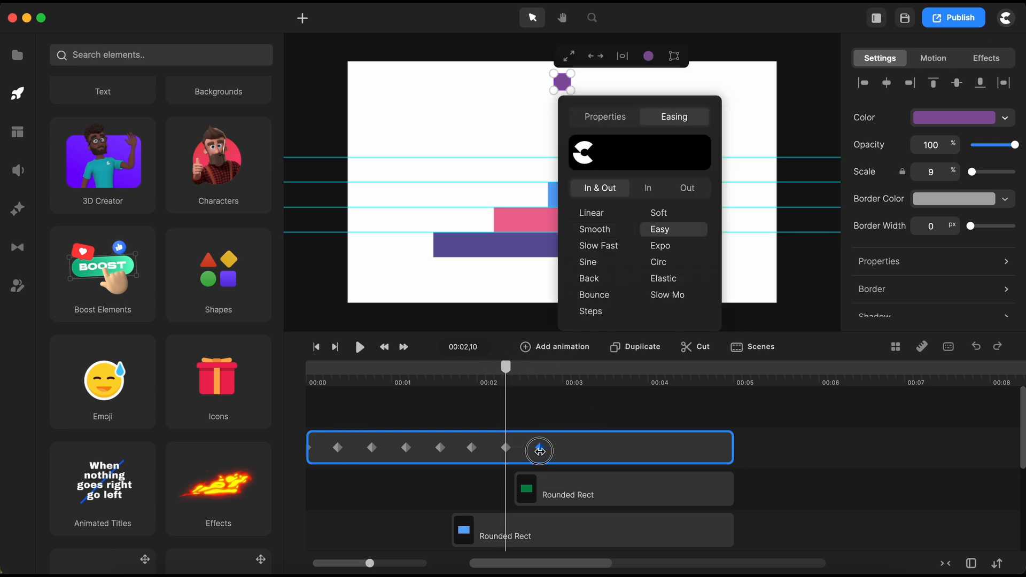
click(537, 448)
Add a final position animation ending at 00:03,02 that raises the circle off the canvas above its upper edge
click(555, 346)
click(606, 117)
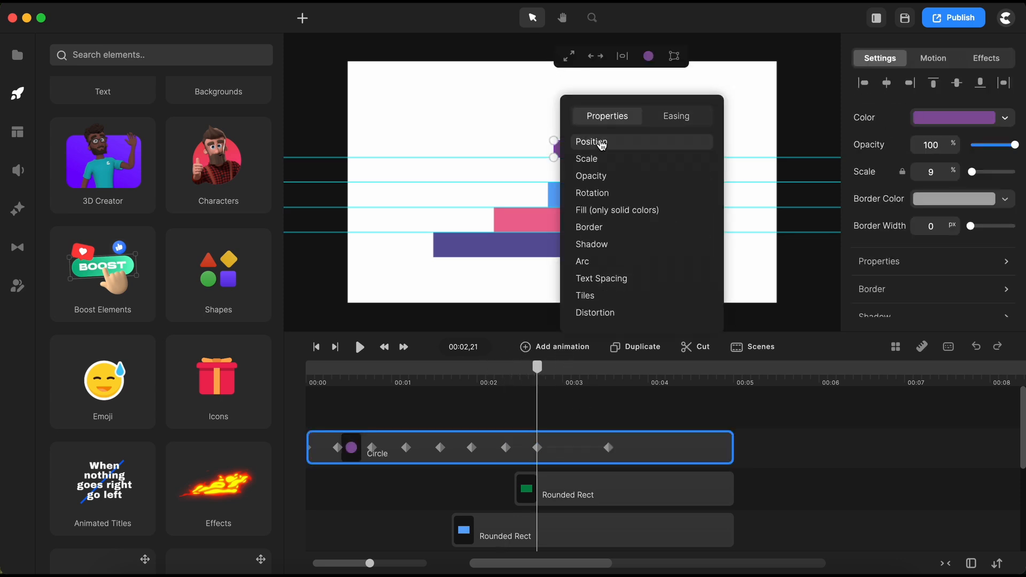
drag(608, 448, 568, 447)
click(569, 448)
key(shift+Up)
key(shift+Up)
key(shift+Up)
key(shift+Up)
key(shift+Up)
key(shift+Up)
key(shift+Up)
key(shift+Up)
key(shift+Up)
key(shift+Up)
click(679, 409)
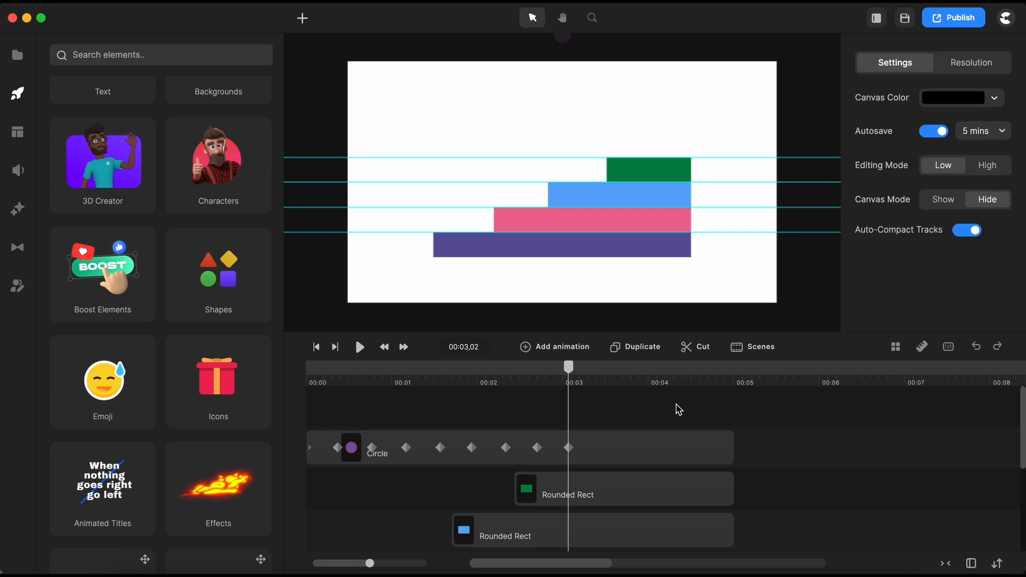
Play the animation from the start to review the circle's vertical bounces, and stop it after the last keyframe
click(317, 348)
key(space)
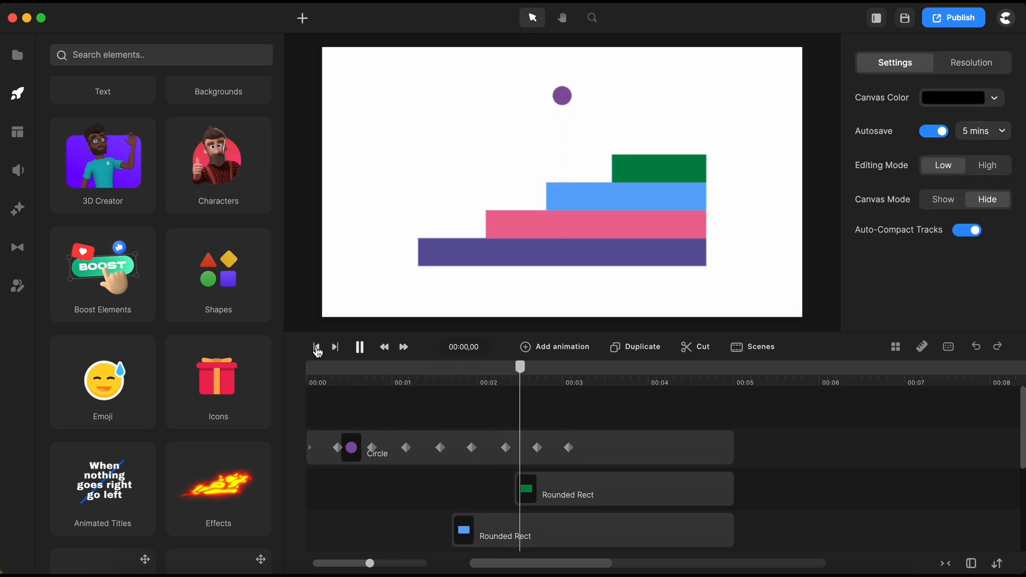
key(space)
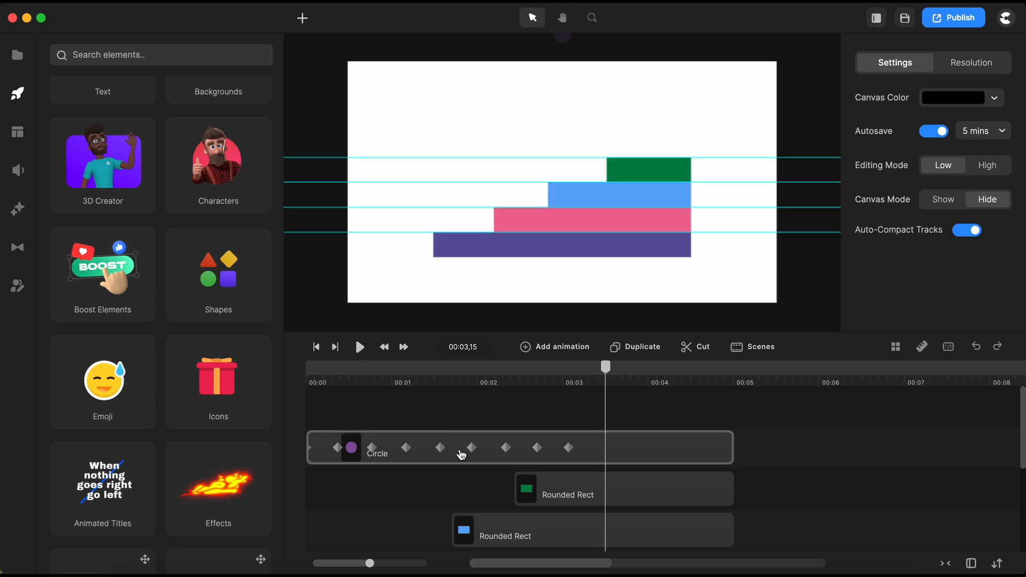
Put the animated circle clip into its own group
click(628, 457)
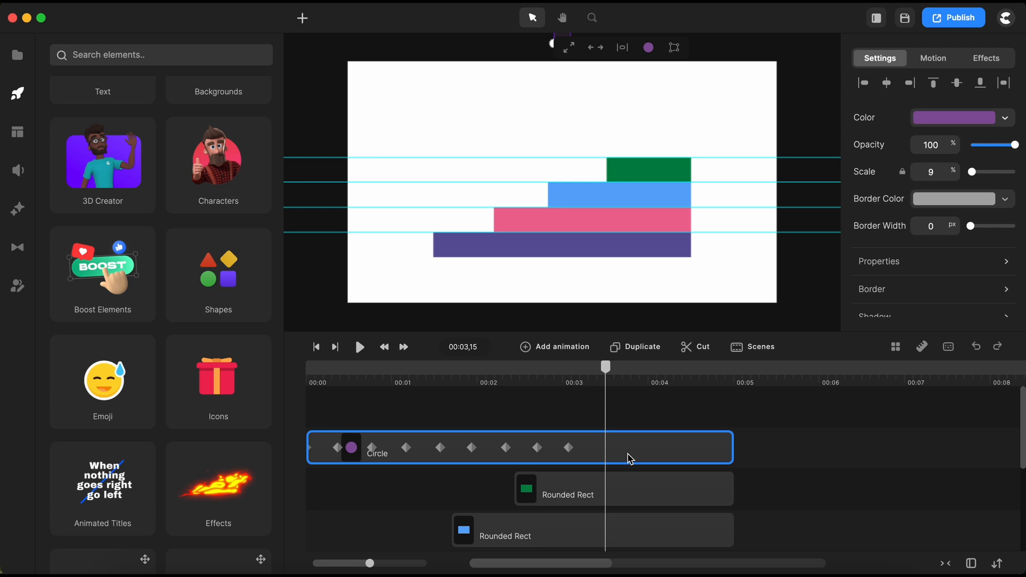
right_click(631, 459)
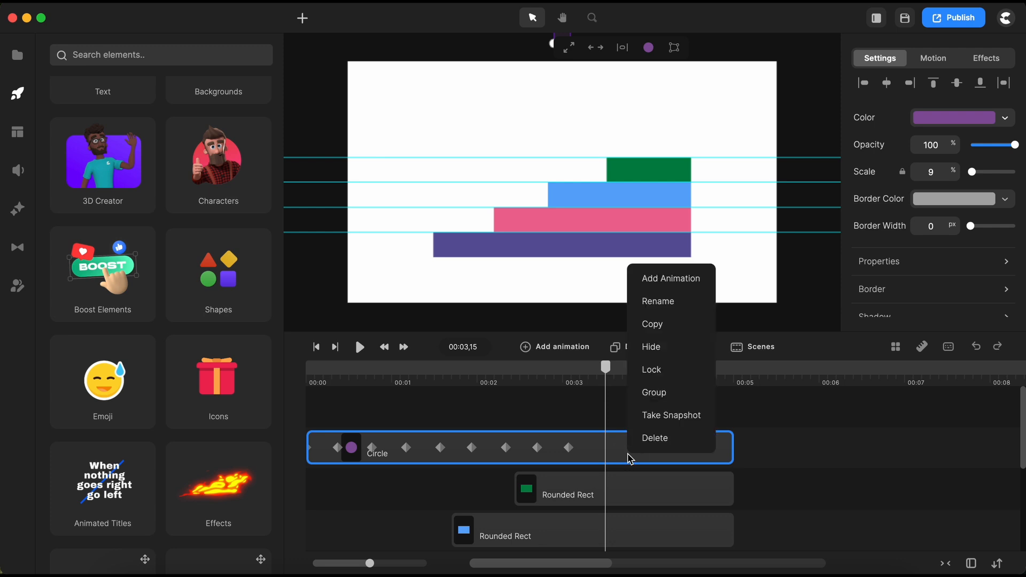
click(657, 395)
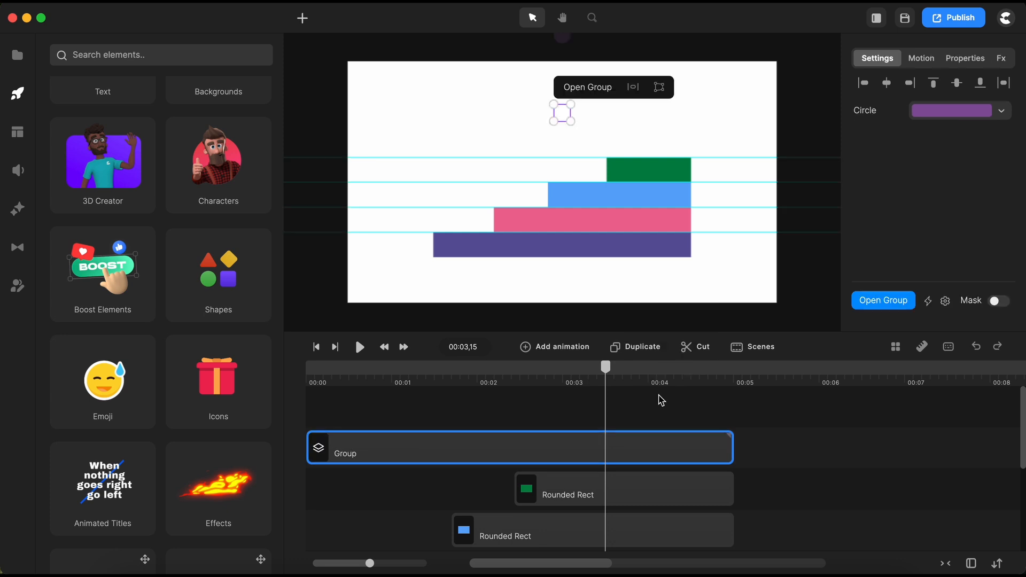
At 00:00, move the circle's group horizontally off the canvas, just beyond its left edge
click(317, 348)
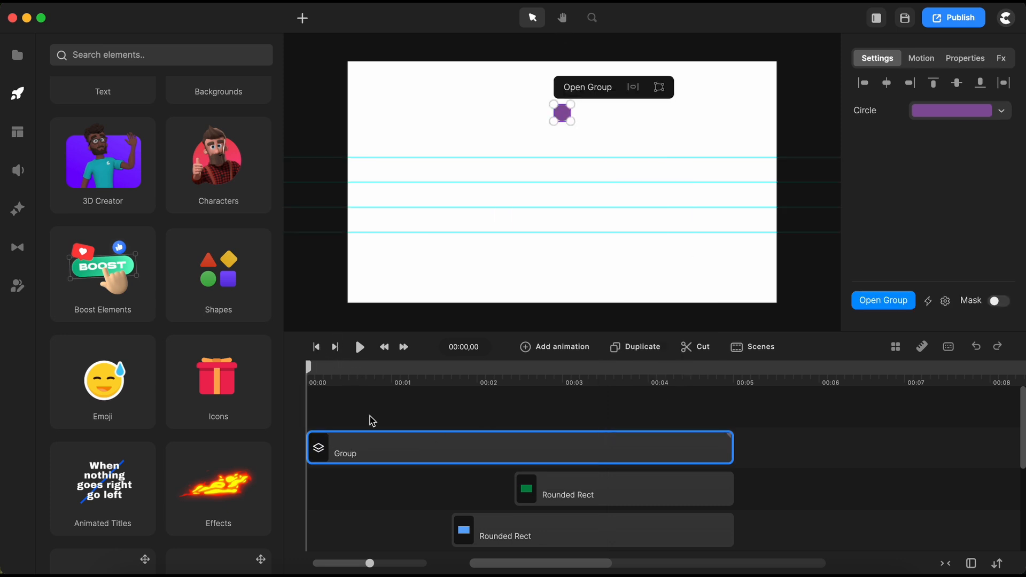
drag(562, 113, 304, 139)
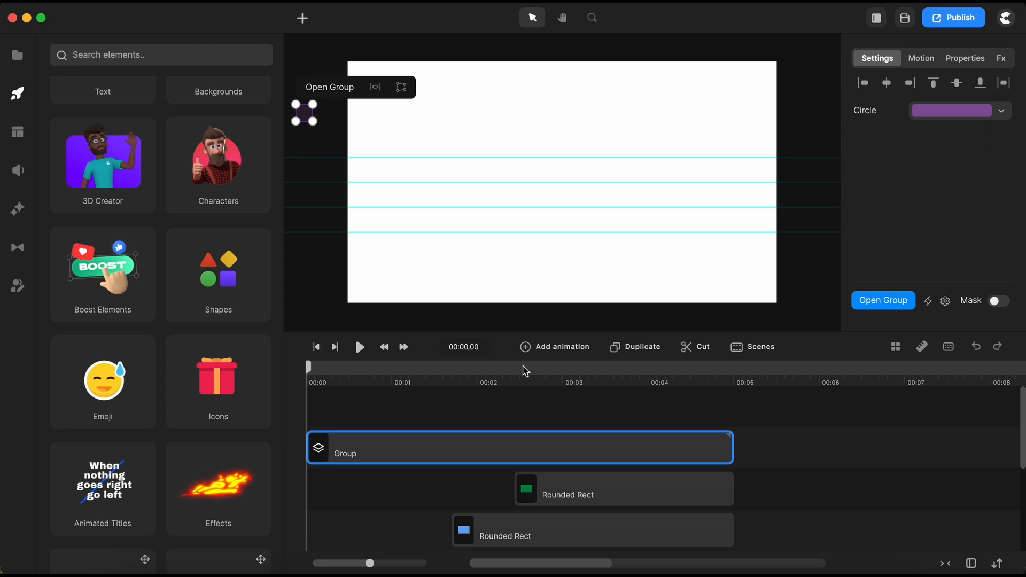
click(409, 416)
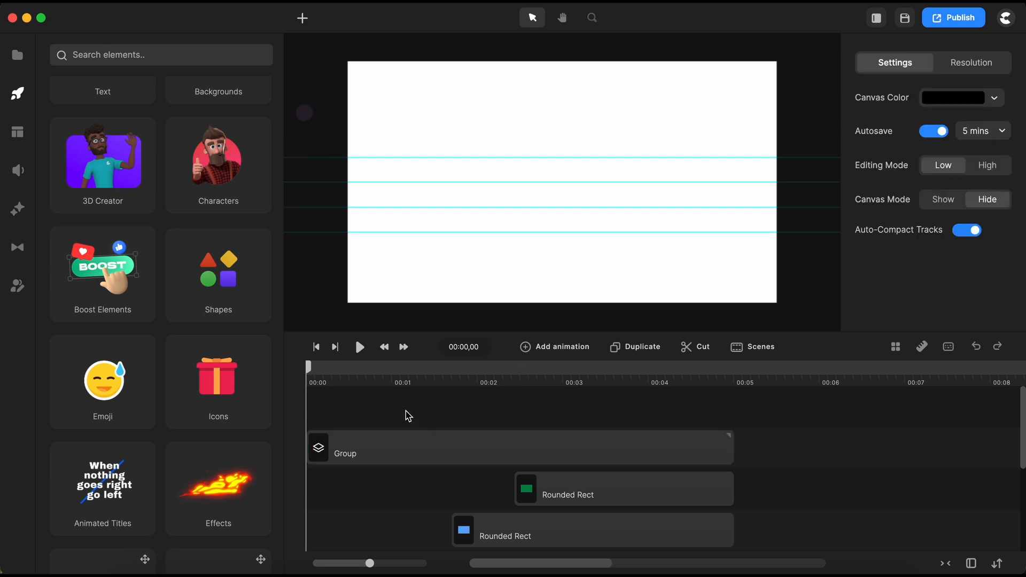
Add a position animation with Linear easing to the circle's group, starting at 00:00
click(364, 448)
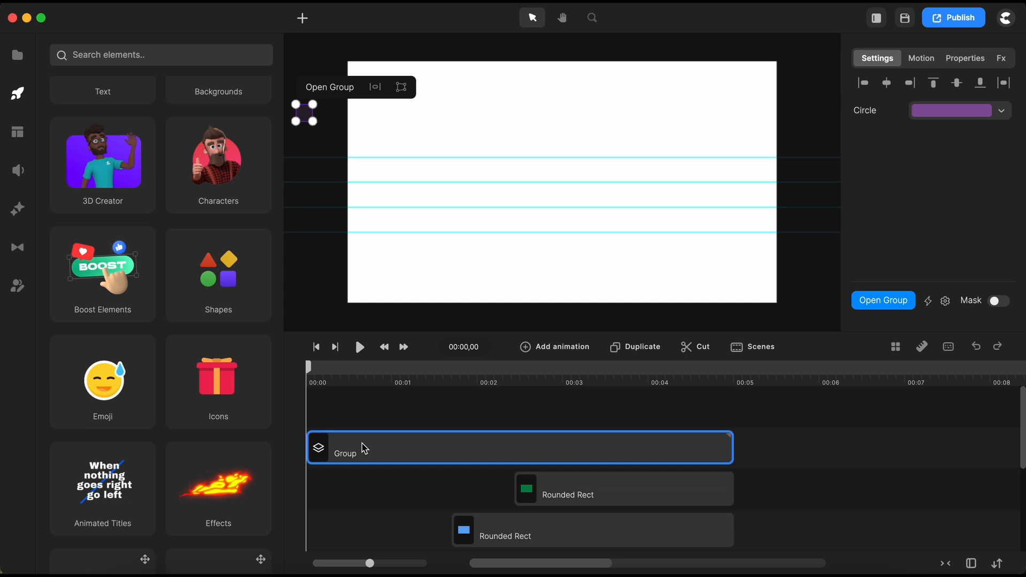
click(554, 348)
click(584, 143)
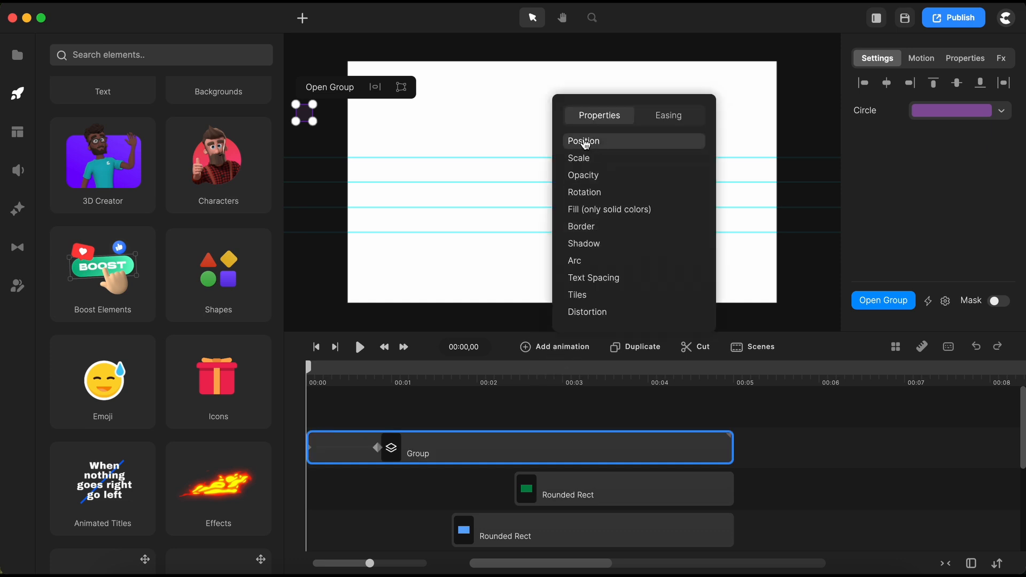
click(669, 116)
click(585, 214)
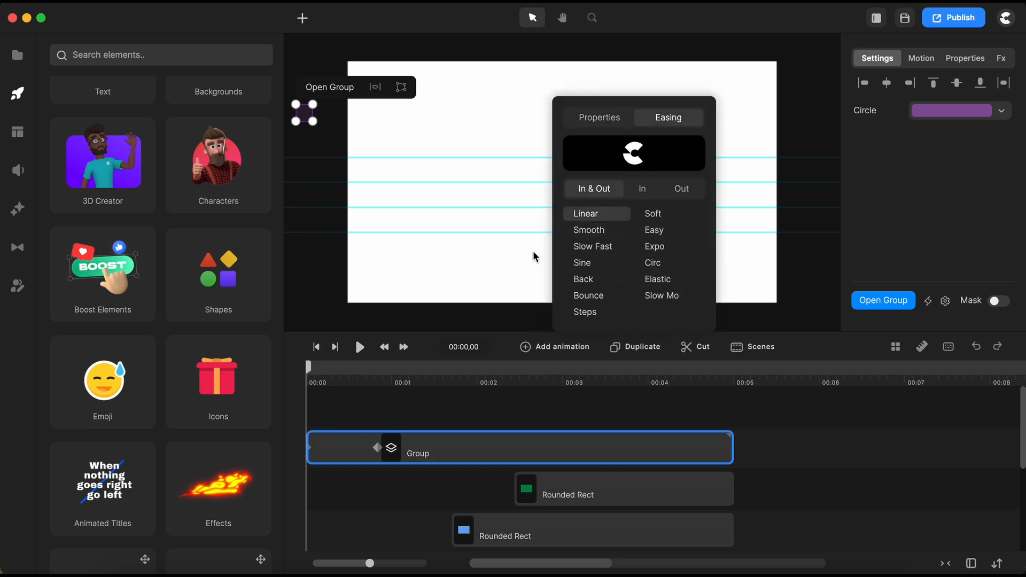
Move the end keyframe of the group's position animation to 00:00,09, in line with the start of the purple bar's clip
scroll(400, 466, down, 3)
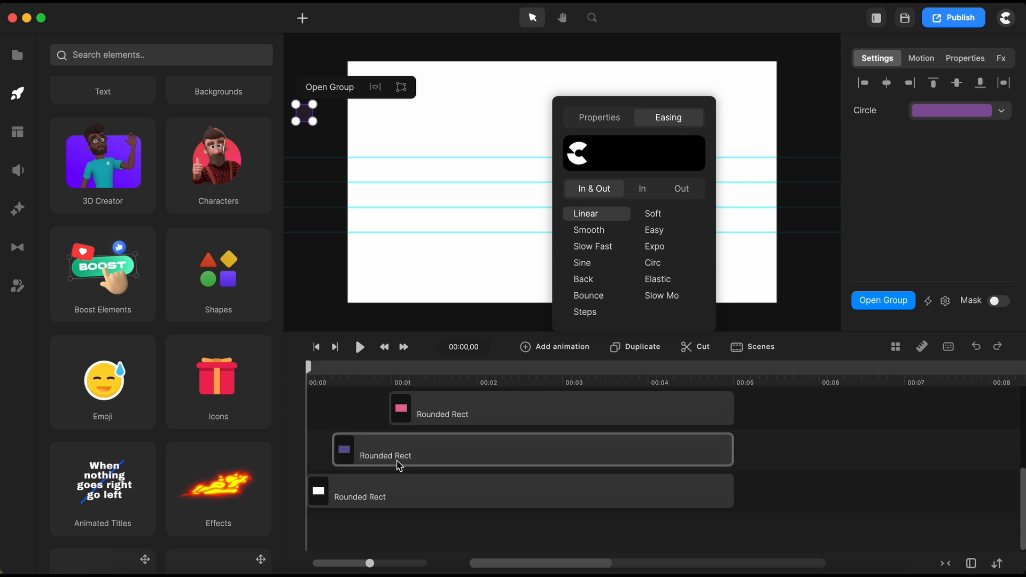
click(335, 384)
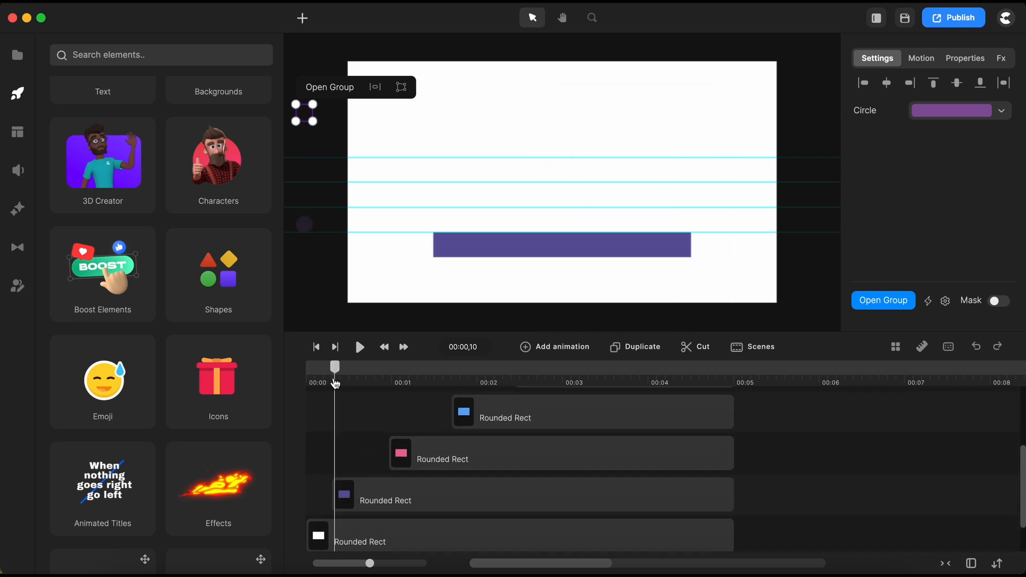
click(345, 494)
drag(335, 369, 332, 377)
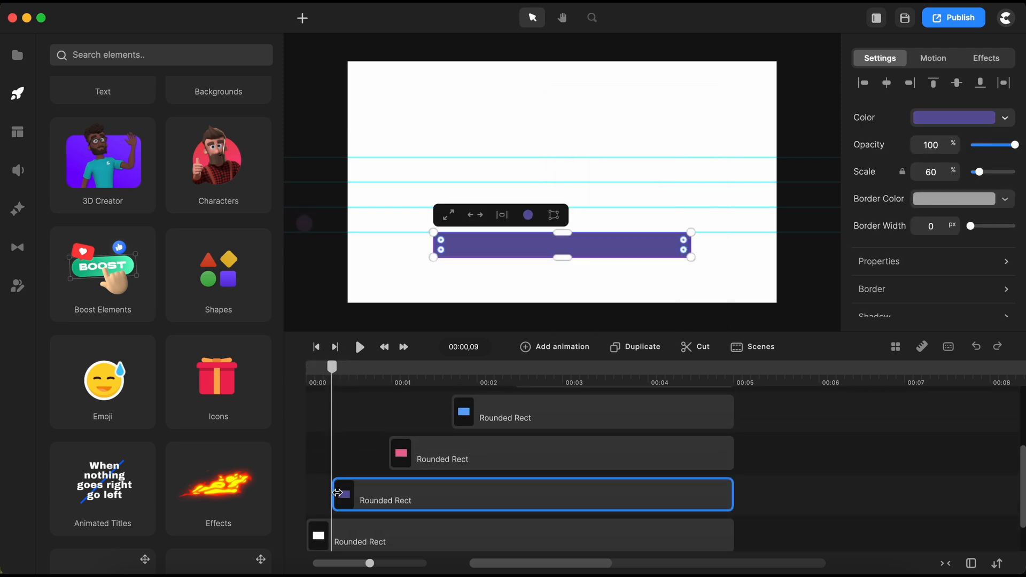
scroll(350, 459, up, 5)
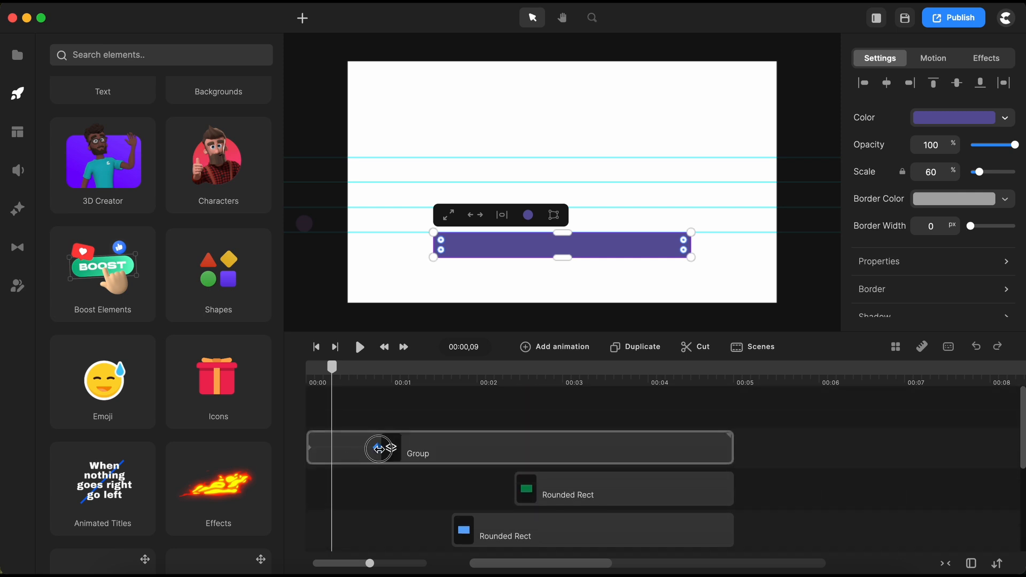
click(333, 451)
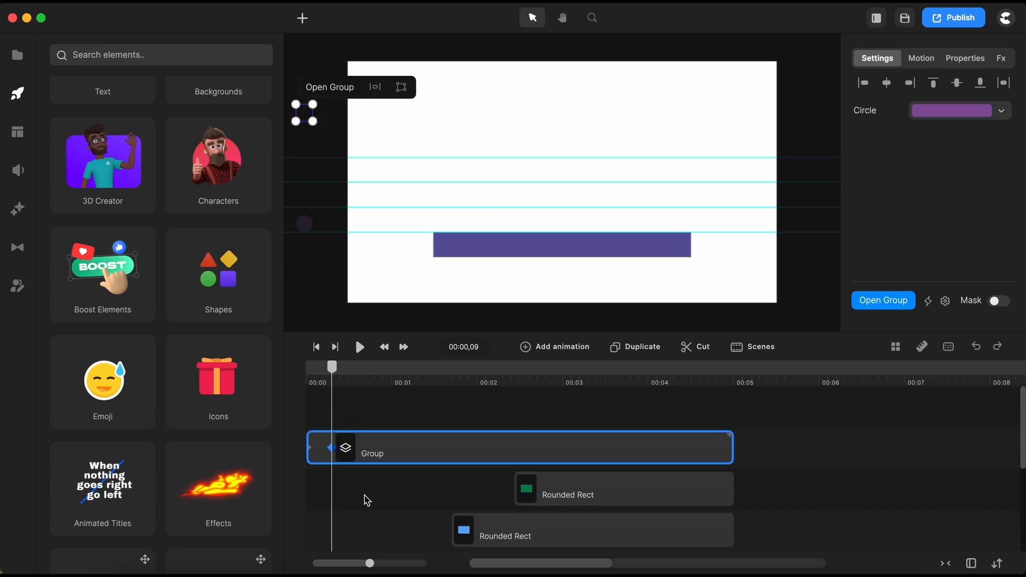
click(366, 499)
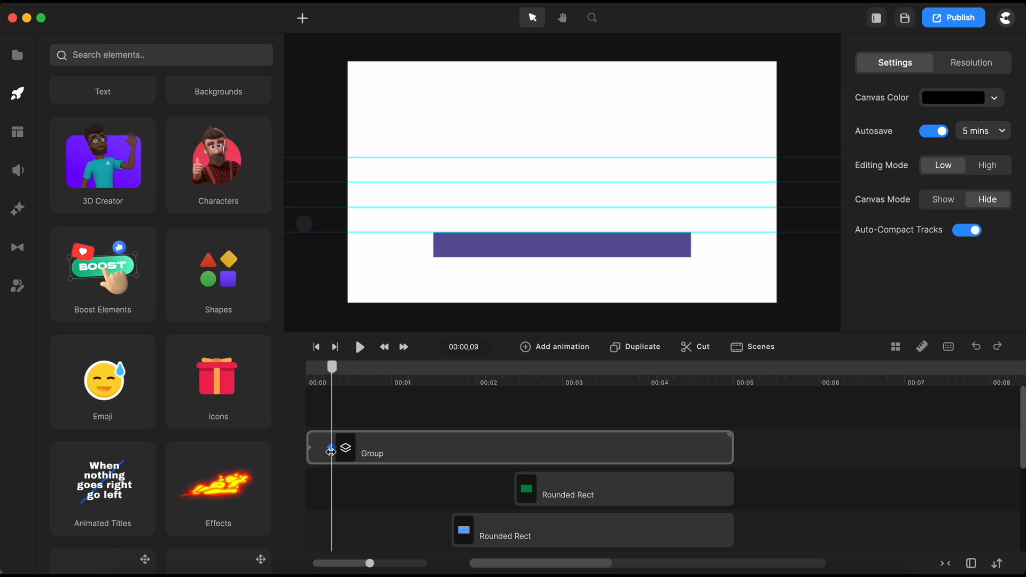
click(337, 448)
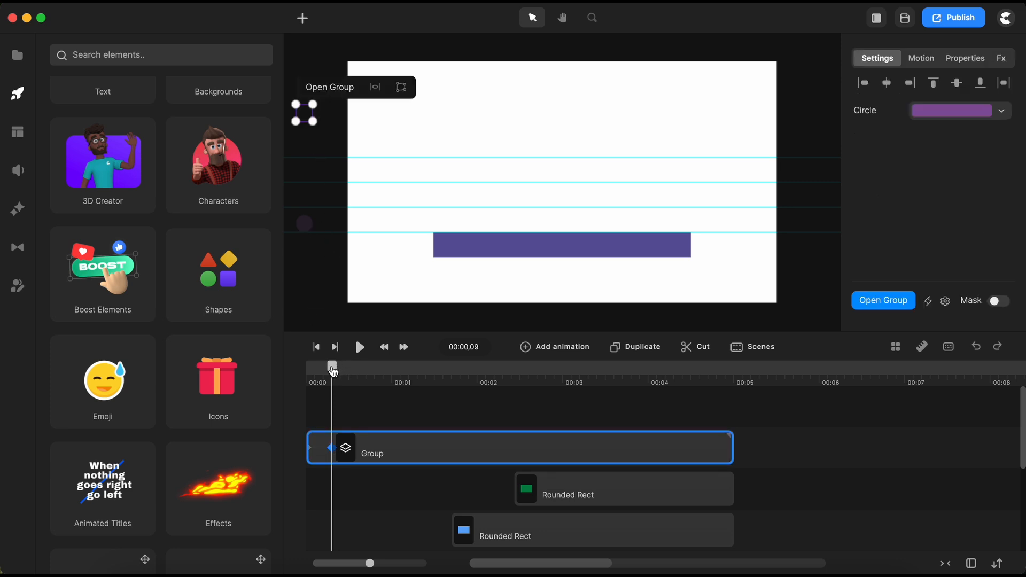
Scrub through the circle's first drop, then open its group and go to the landing keyframe at 00:00,11 to check the timing
mouse_move(333, 370)
mouse_down()
mouse_move(308, 367)
mouse_move(327, 372)
mouse_up()
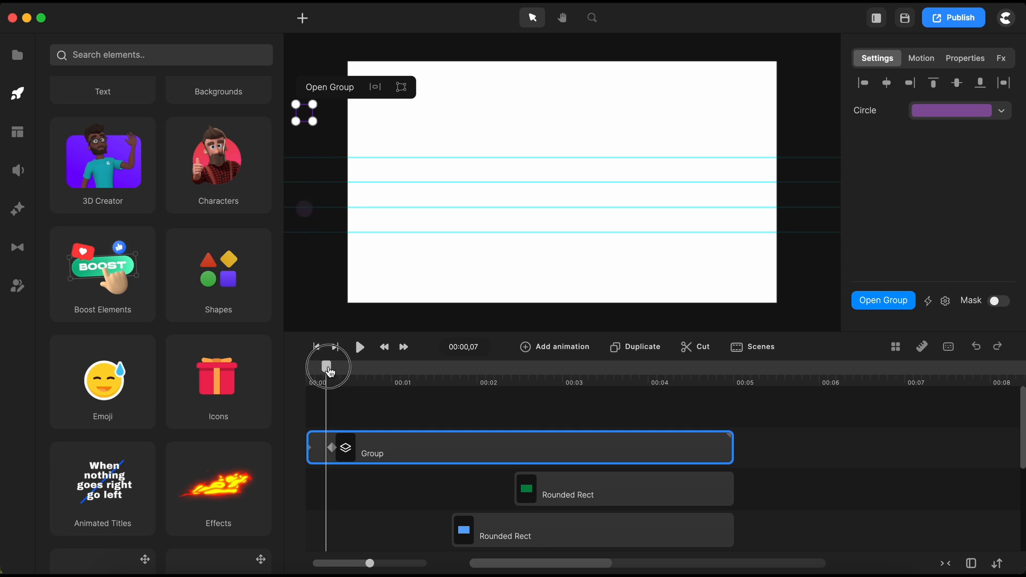
drag(330, 373, 318, 375)
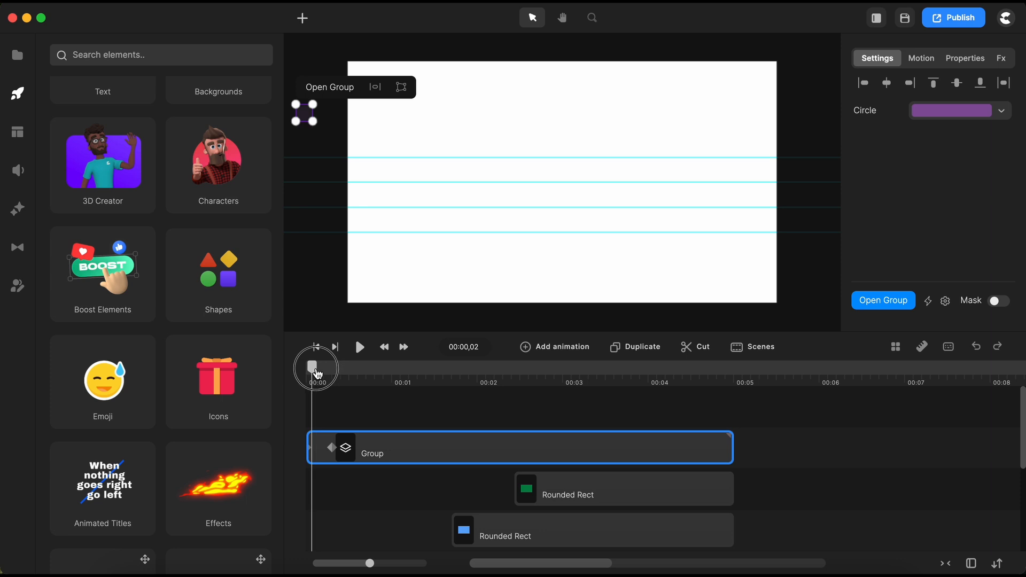
click(426, 417)
double_click(405, 449)
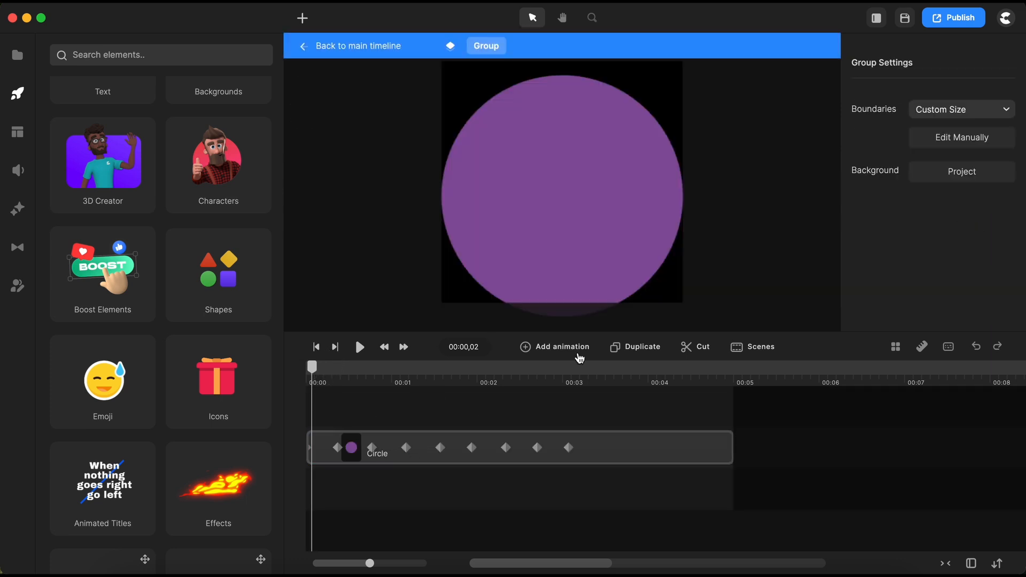
scroll(612, 266, down, 8)
scroll(502, 203, down, 7)
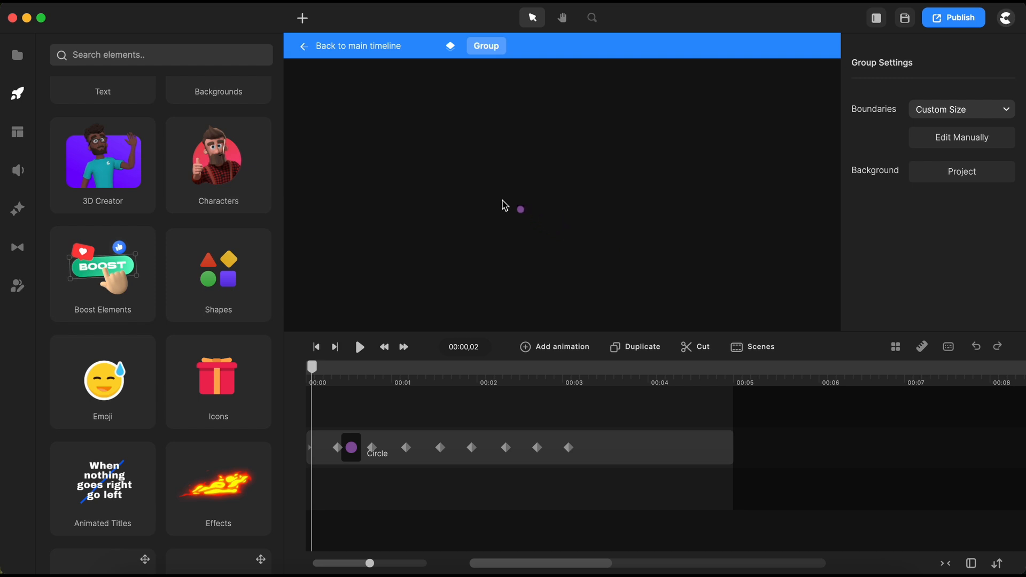
drag(312, 367, 338, 374)
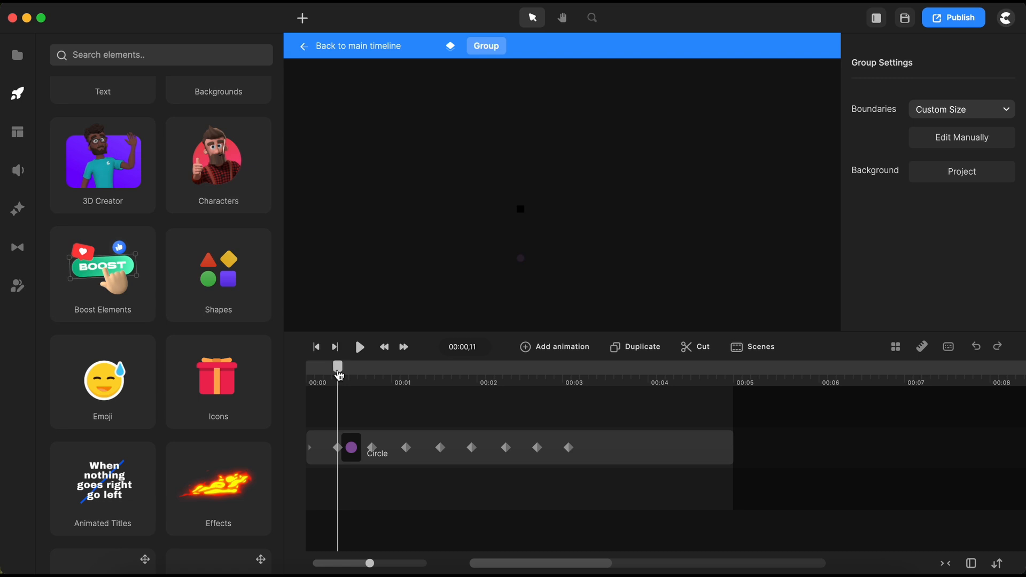
Try enlarging the circle group's custom boundaries vertically to enclose the whole bounce path, then return to the main timeline
click(974, 137)
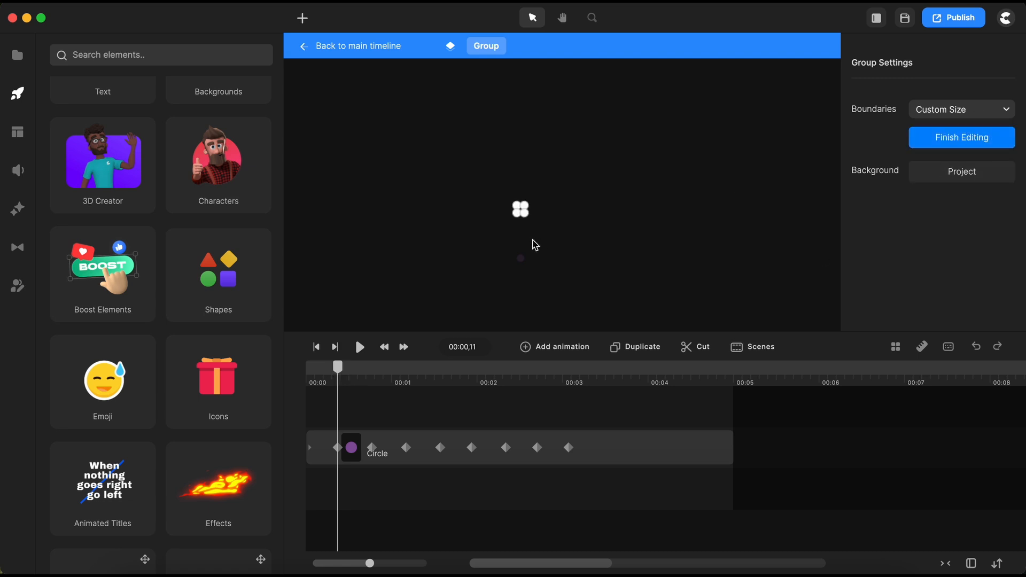
drag(519, 158, 511, 284)
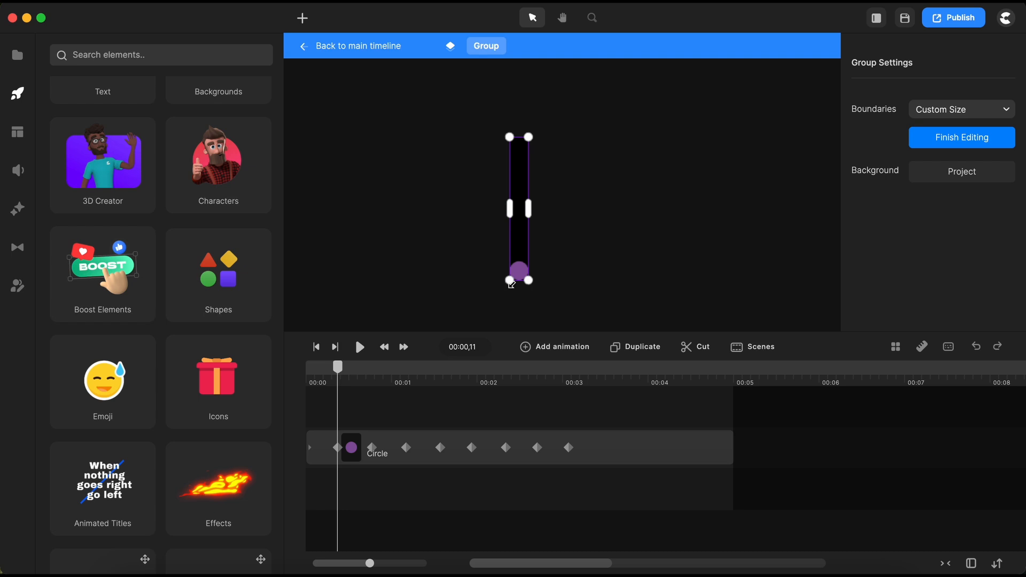
click(957, 140)
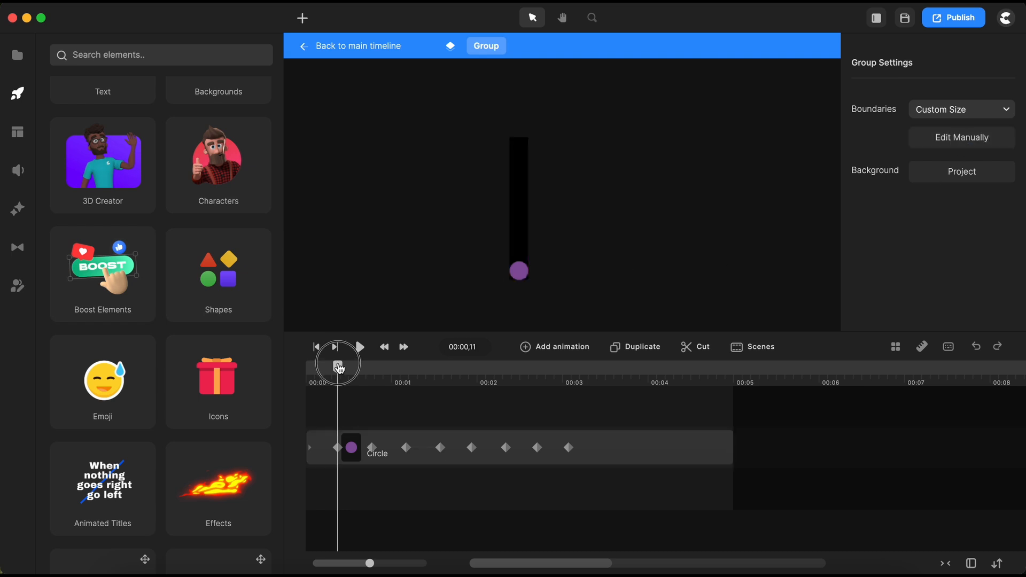
mouse_move(338, 366)
mouse_down()
mouse_move(308, 374)
mouse_move(332, 368)
mouse_up()
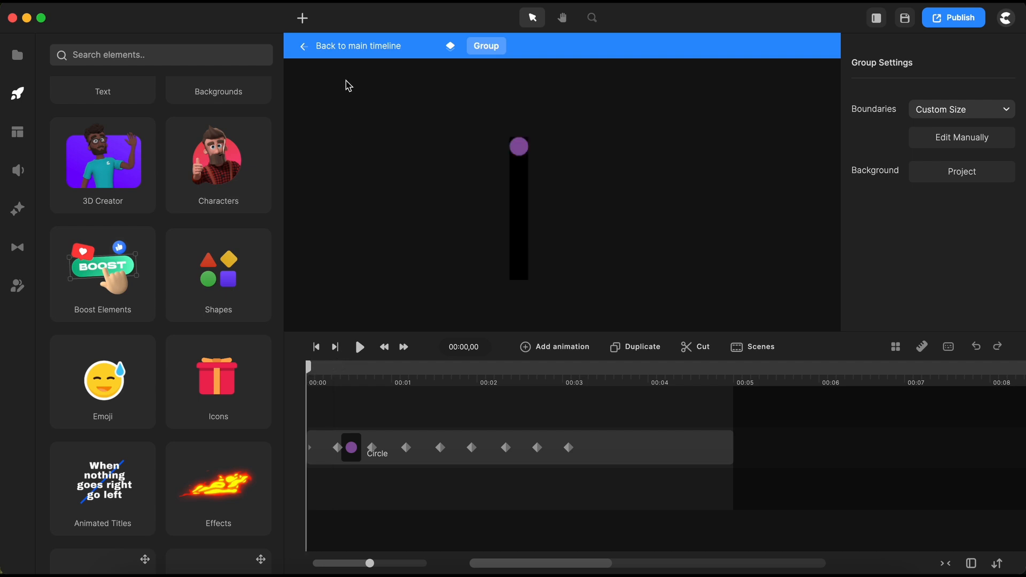
click(354, 49)
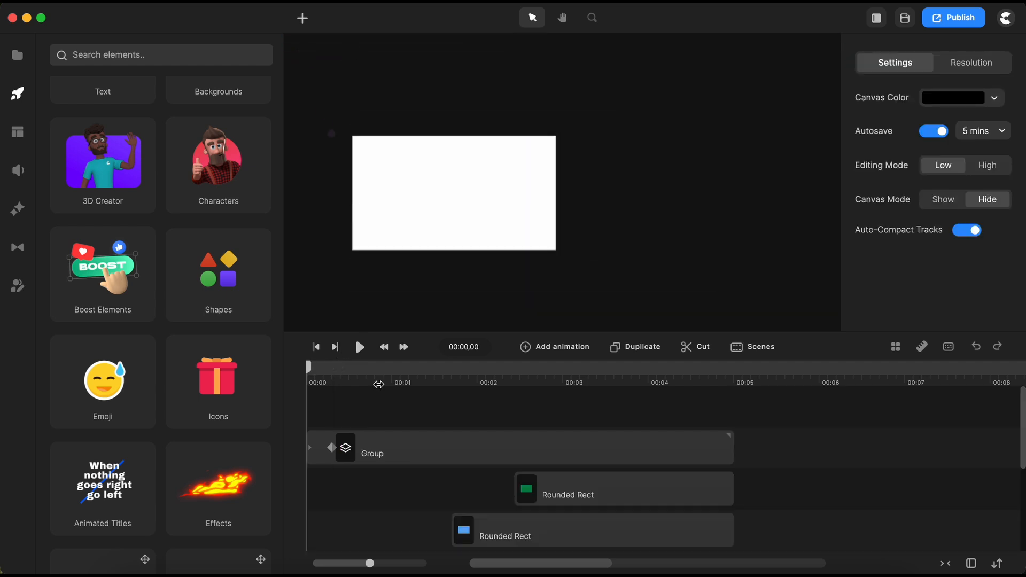
Check how the circle's group with enlarged boundaries sits beside the canvas, scrubbing from the start to 00:00,09
click(367, 454)
scroll(318, 146, up, 5)
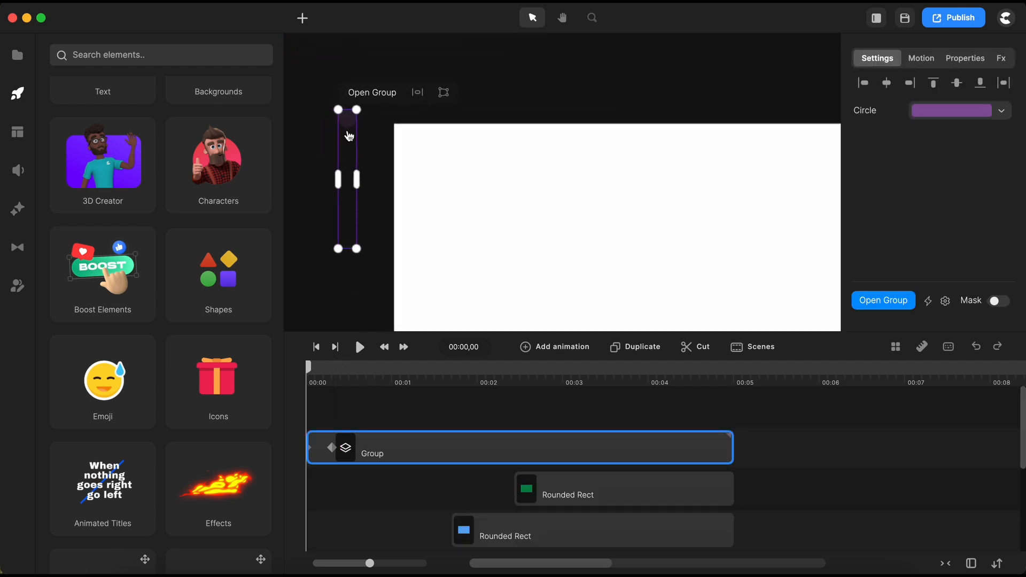
drag(309, 368, 338, 380)
scroll(367, 292, down, 4)
click(374, 402)
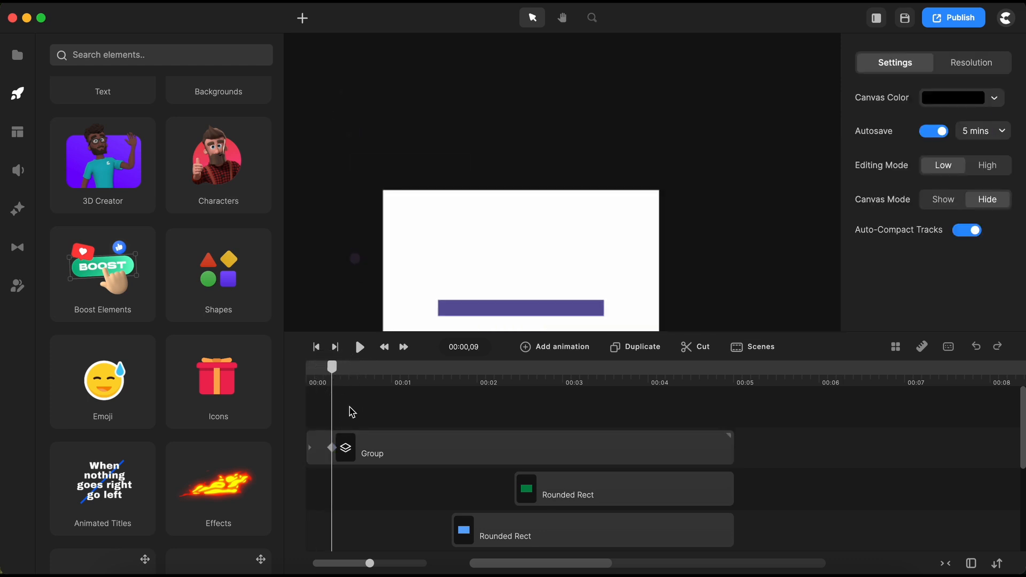
Undo the enlargement of the circle group's boundaries and return to the main timeline
click(977, 348)
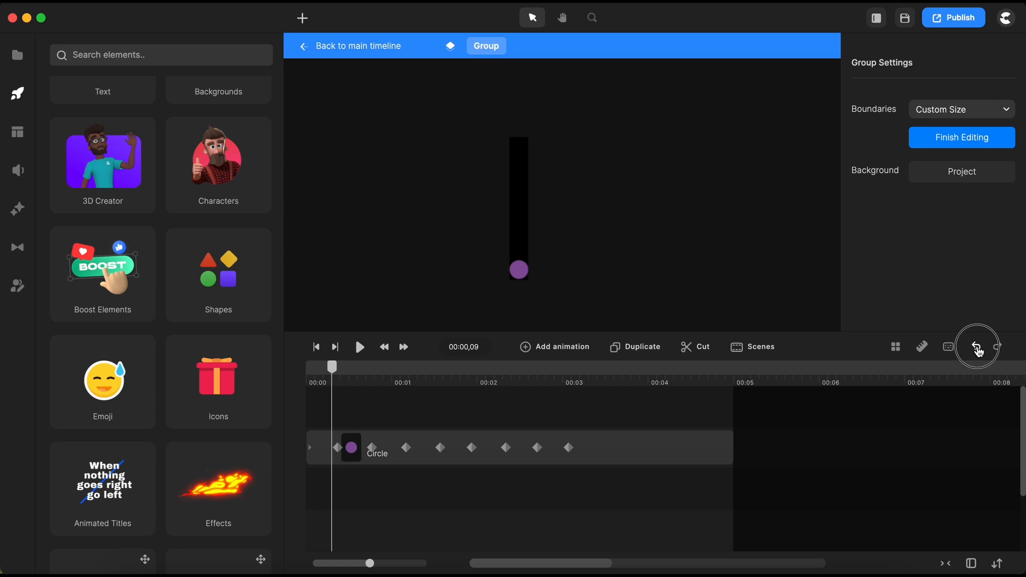
click(977, 348)
click(389, 424)
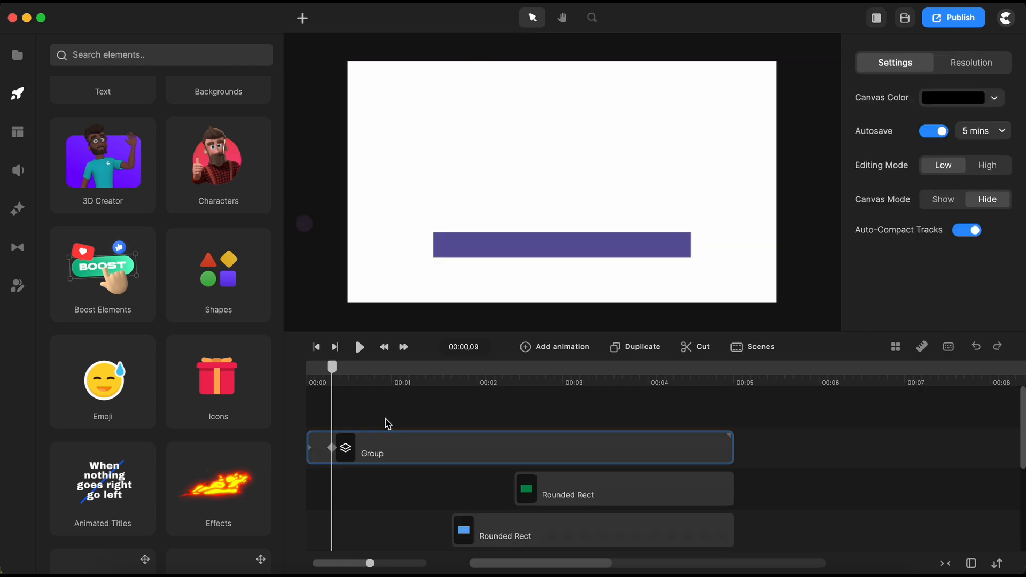
At the 00:00,09 keyframe, move the circle's group onto the canvas so the ball lands near the left end of the purple bar
mouse_move(332, 368)
mouse_down()
mouse_move(311, 374)
mouse_move(335, 378)
mouse_up()
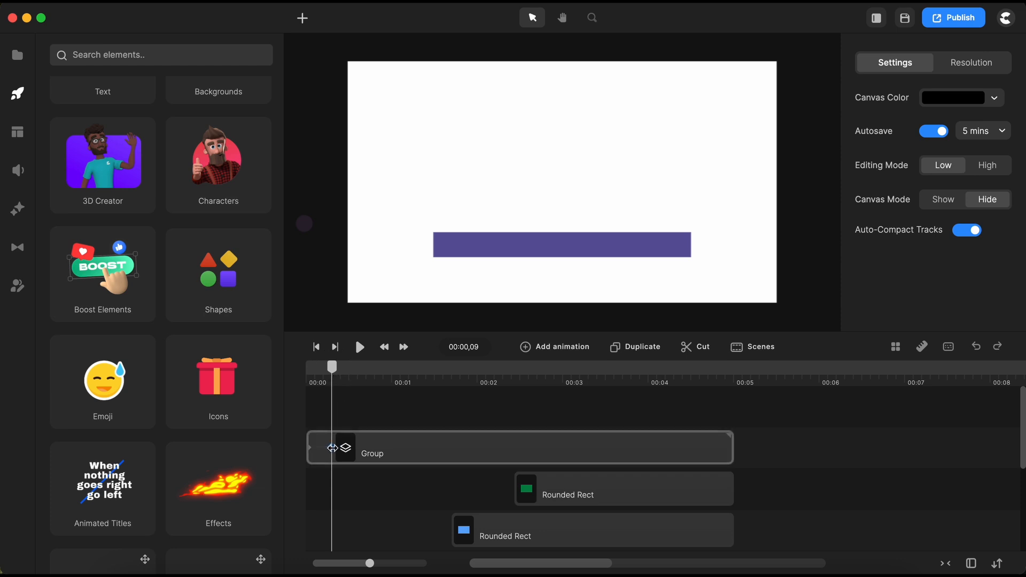
click(332, 448)
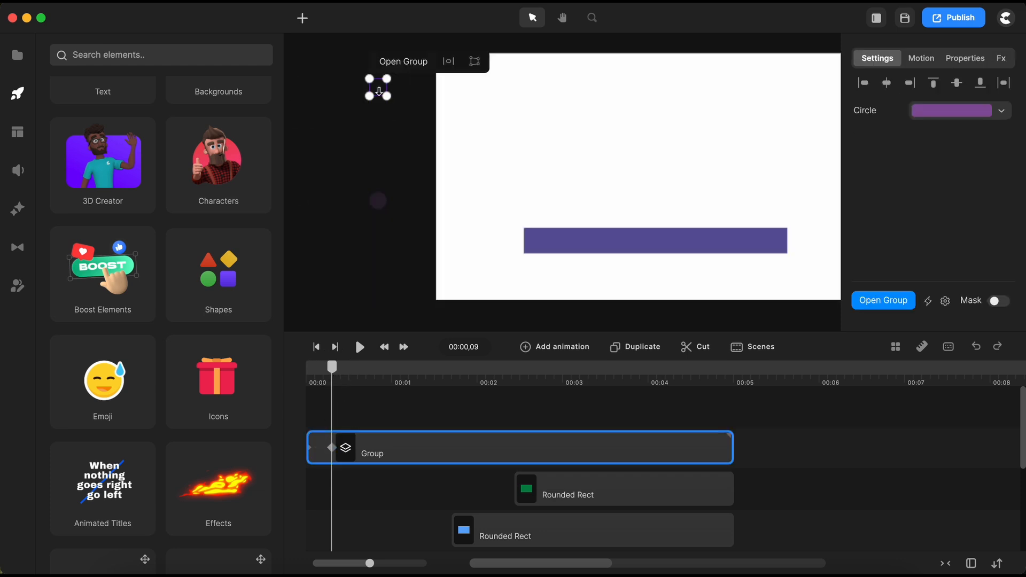
drag(379, 91, 549, 108)
scroll(553, 232, up, 5)
scroll(553, 232, down, 6)
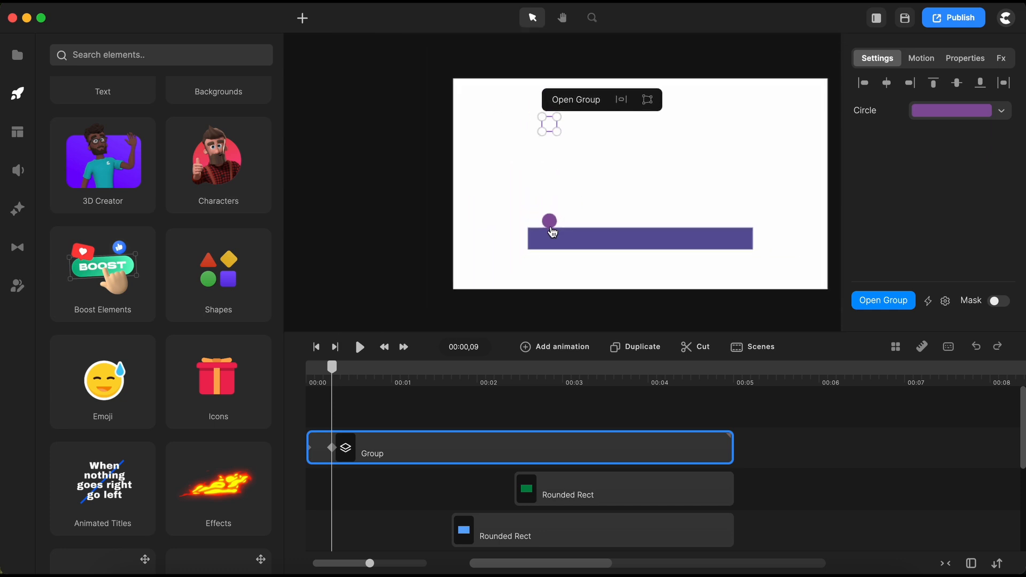
Add a position animation with Linear easing to the circle's group, starting at 00:00,09
click(556, 350)
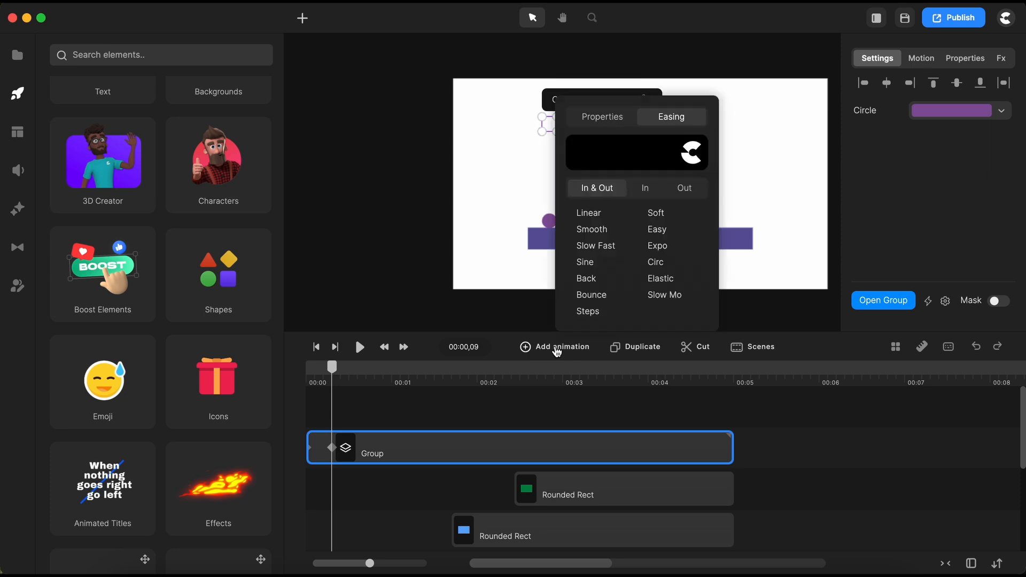
click(598, 219)
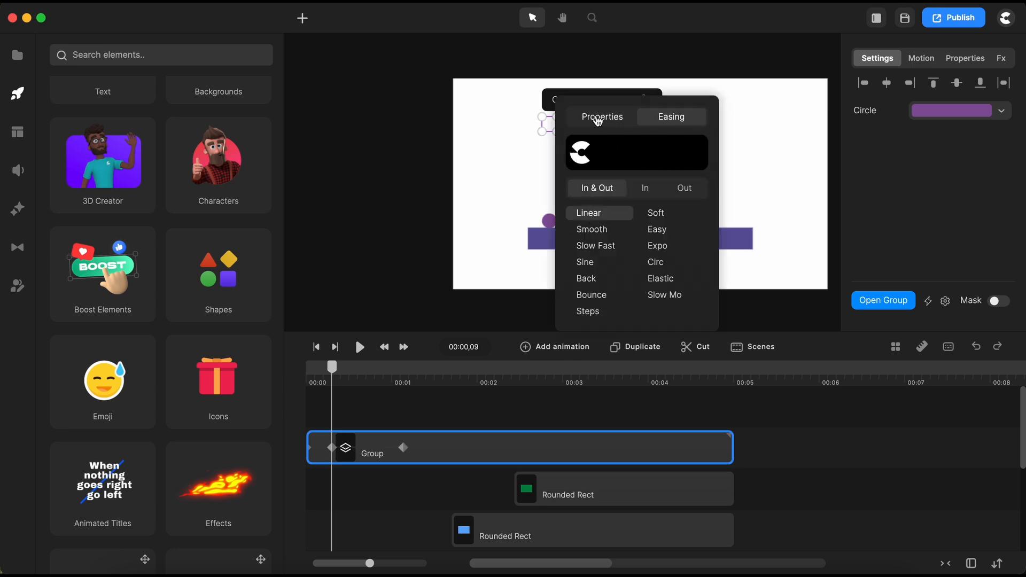
click(601, 116)
Move the new animation's end keyframe to 00:00,29, in line with the start of the pink bar's clip
scroll(400, 496, down, 3)
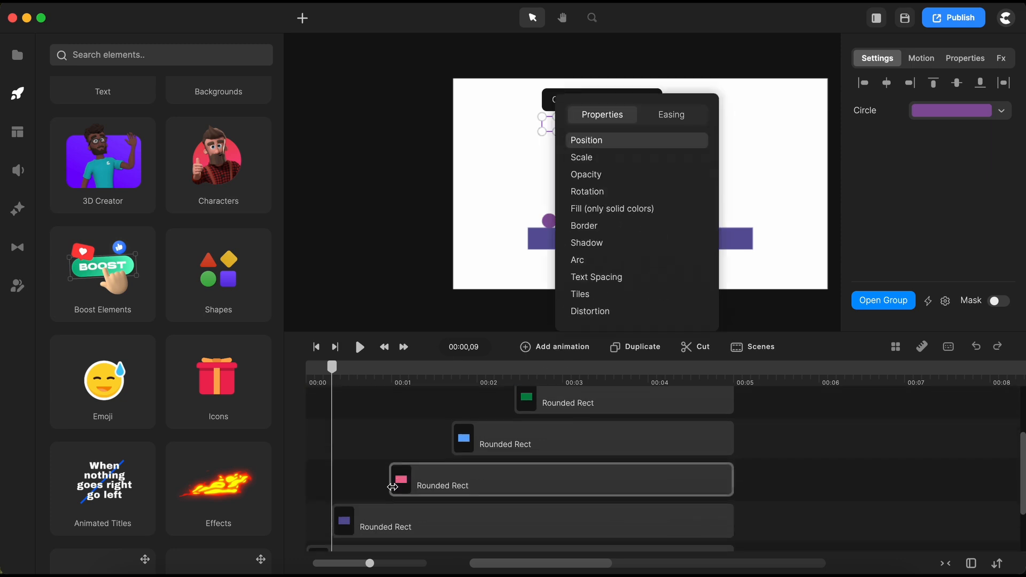
click(392, 382)
click(409, 479)
click(394, 369)
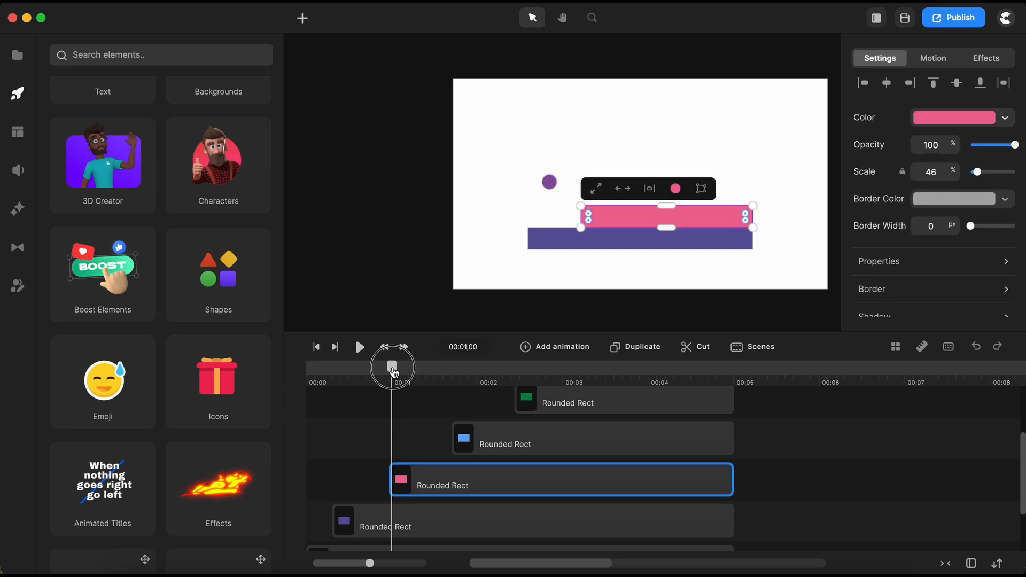
drag(393, 370, 390, 370)
scroll(416, 486, up, 3)
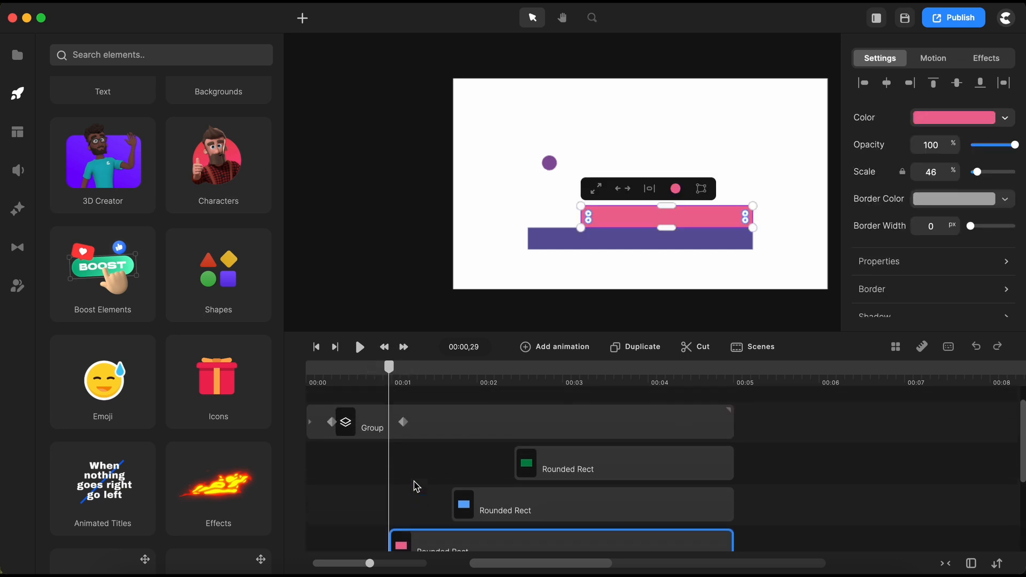
click(389, 429)
click(389, 430)
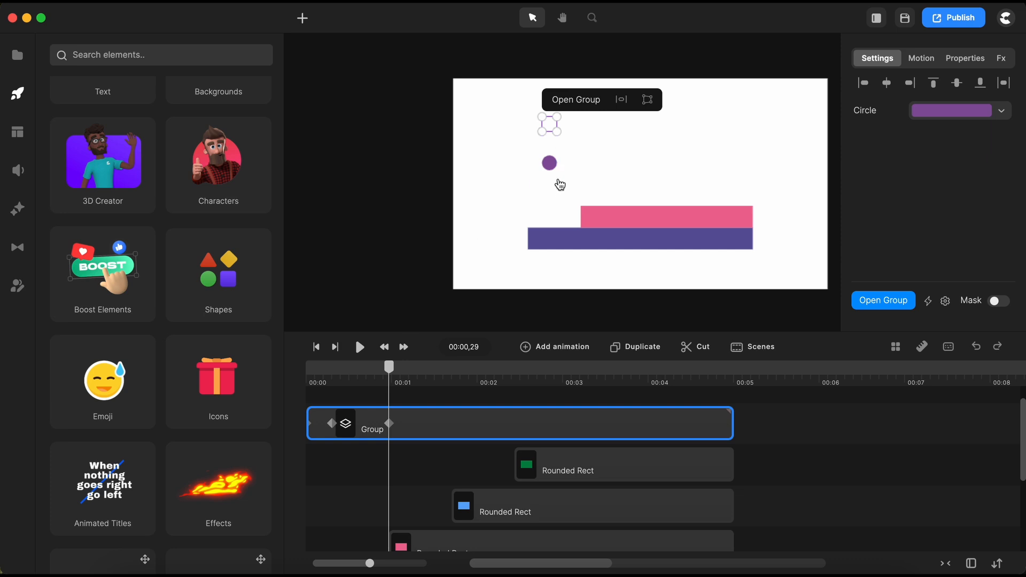
At 00:00,29, shift the circle's group horizontally to the right until the ball is above the left end of the pink bar
key(shift+Right)
key(shift+Right)
key(shift+Right)
key(shift+Right)
key(shift+Right)
key(shift+Right)
key(shift+Right)
key(shift+Right)
key(shift+Right)
key(shift+Right)
key(shift+Right)
key(shift+Right)
key(shift+Right)
key(shift+Right)
key(shift+Right)
key(shift+Right)
key(shift+Right)
key(shift+Right)
key(shift+Right)
key(shift+Right)
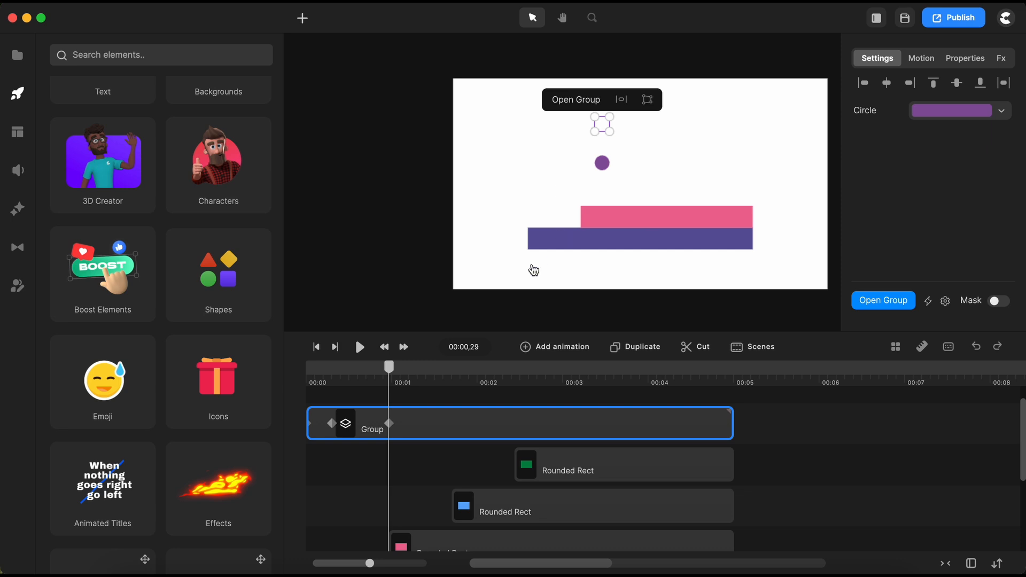
mouse_move(389, 369)
mouse_down()
mouse_move(327, 368)
mouse_move(373, 386)
mouse_move(421, 381)
mouse_move(391, 383)
mouse_up()
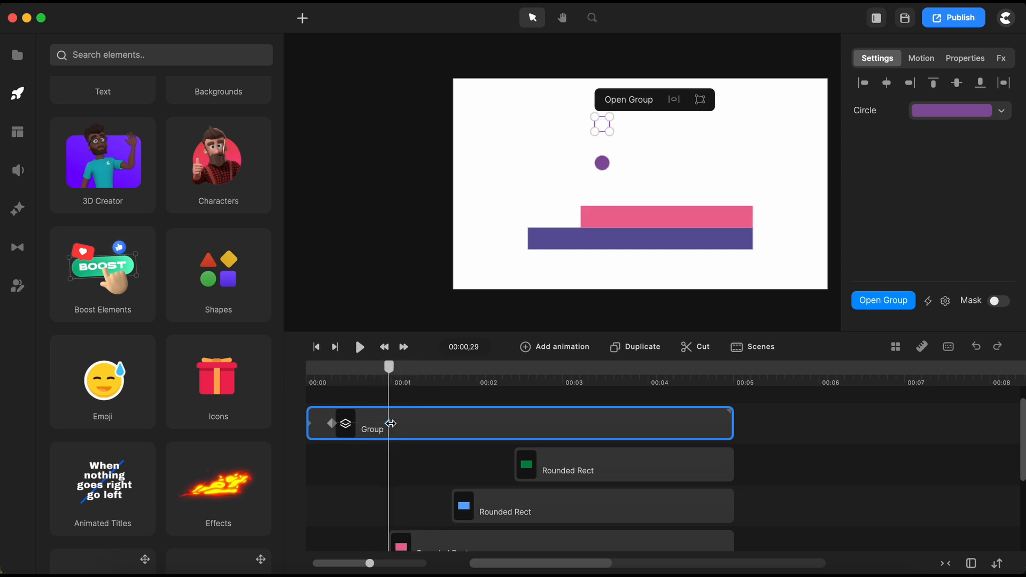
Add a position animation with Linear easing to the circle's group, starting at 00:00,29
click(561, 349)
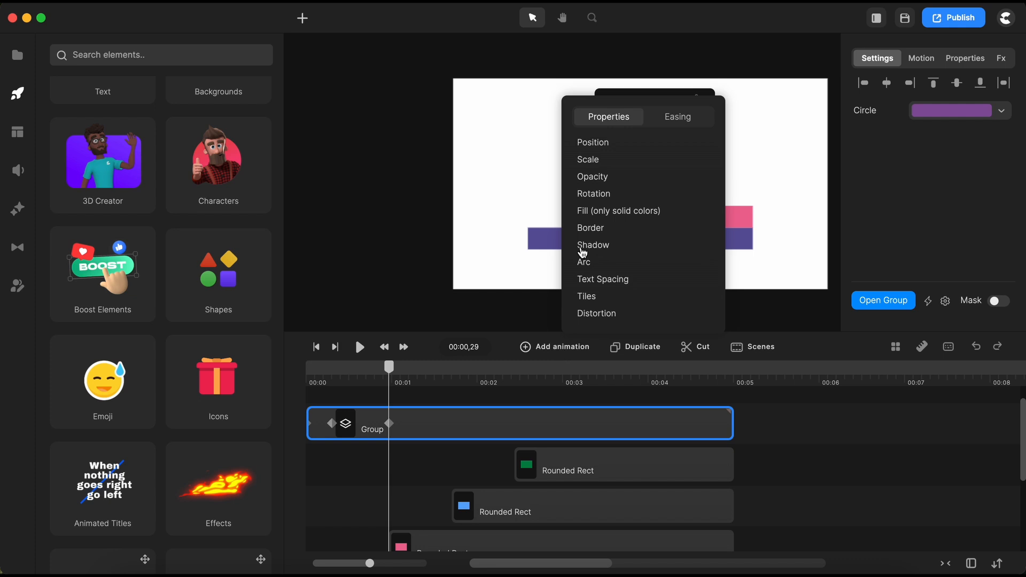
click(679, 119)
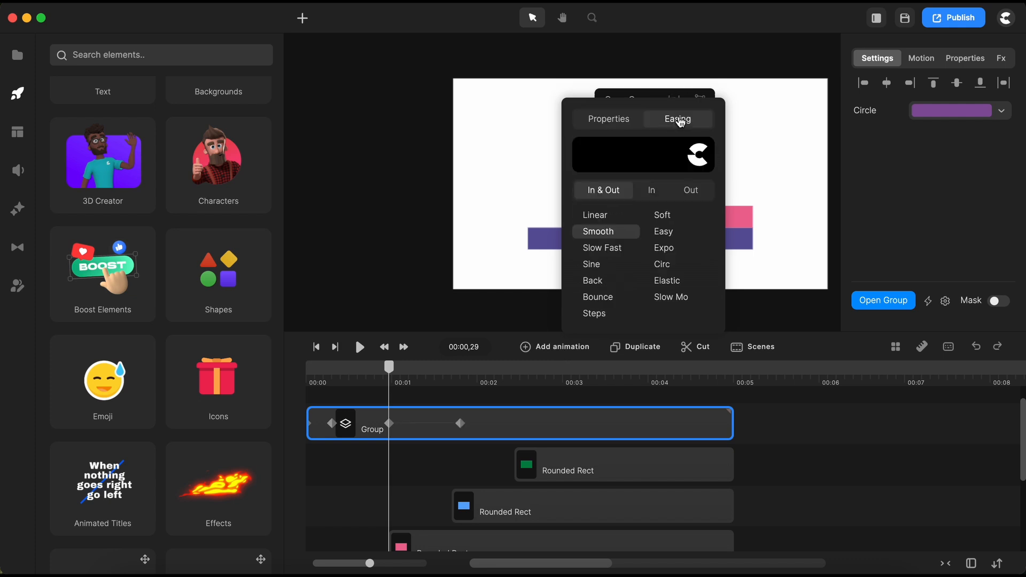
click(596, 216)
Move the new animation's end keyframe to 00:01,21, in line with the start of the blue bar's clip
scroll(452, 494, down, 1)
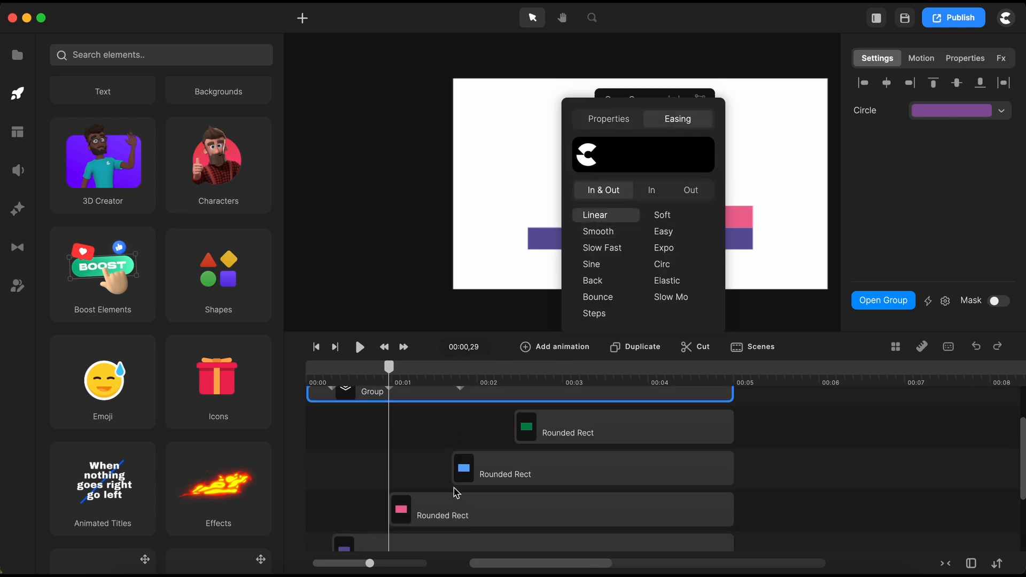
click(458, 376)
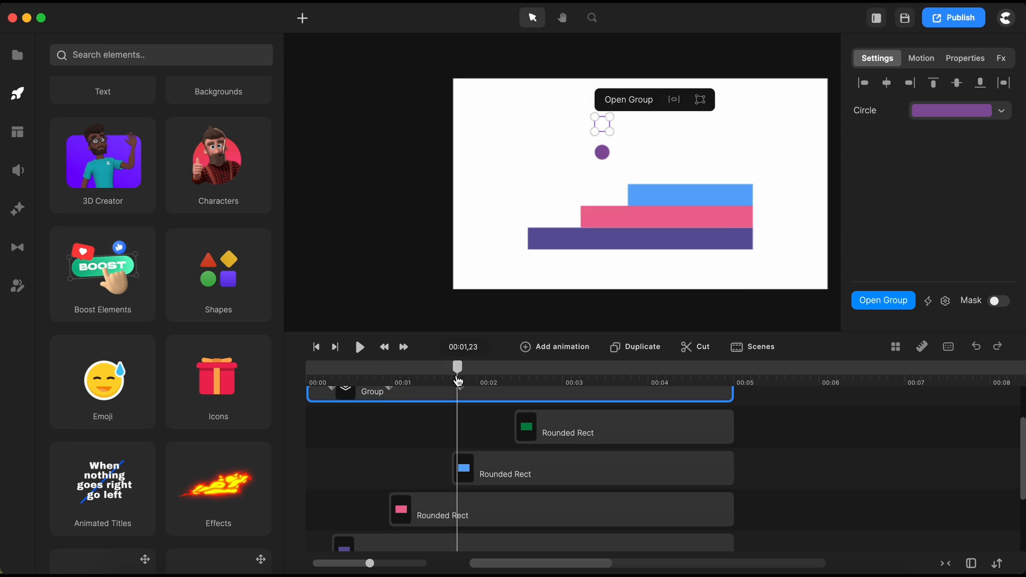
click(496, 469)
click(457, 376)
drag(457, 378, 453, 368)
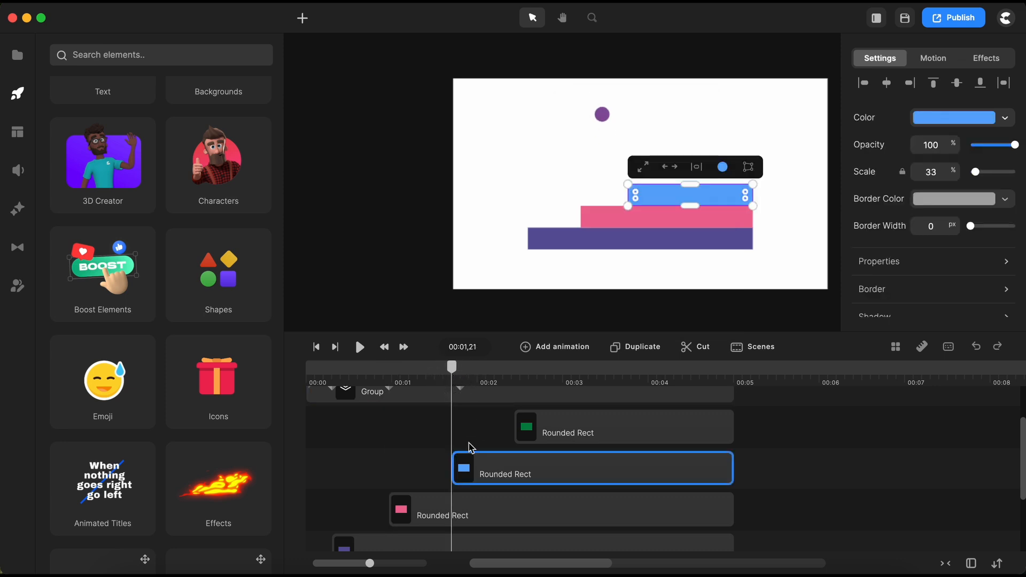
scroll(467, 447, up, 2)
click(452, 453)
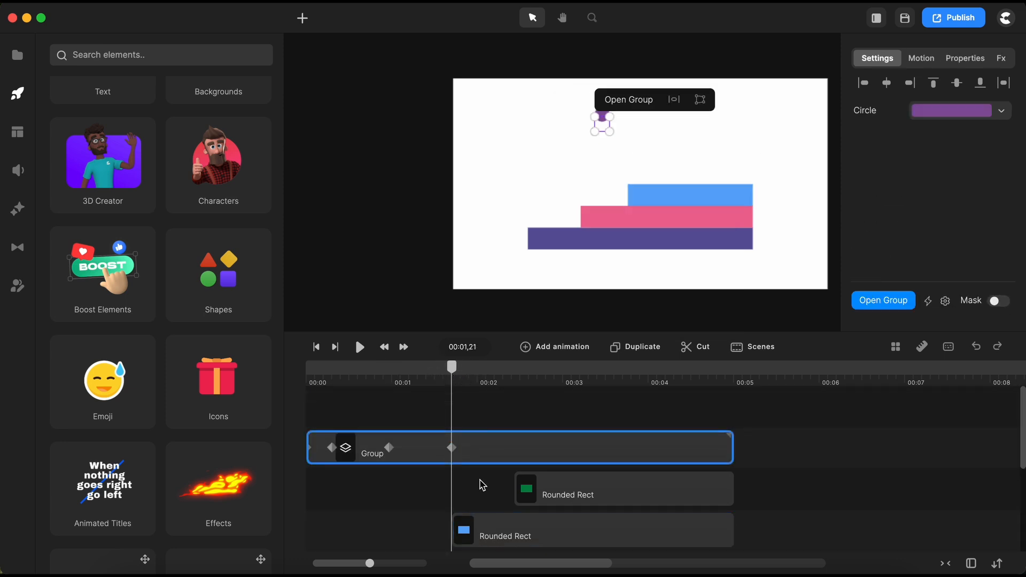
At 00:01,21, shift the circle's group horizontally to the right until it is above roughly the middle of the blue bar
key(shift+Right)
key(shift+Right)
key(shift+Right)
key(shift+Right)
key(shift+Right)
key(shift+Right)
key(shift+Right)
key(shift+Right)
key(shift+Right)
key(shift+Right)
key(shift+Right)
key(shift+Right)
key(shift+Right)
key(shift+Right)
key(shift+Right)
key(shift+Right)
key(shift+Right)
key(shift+Right)
key(shift+Right)
key(shift+Right)
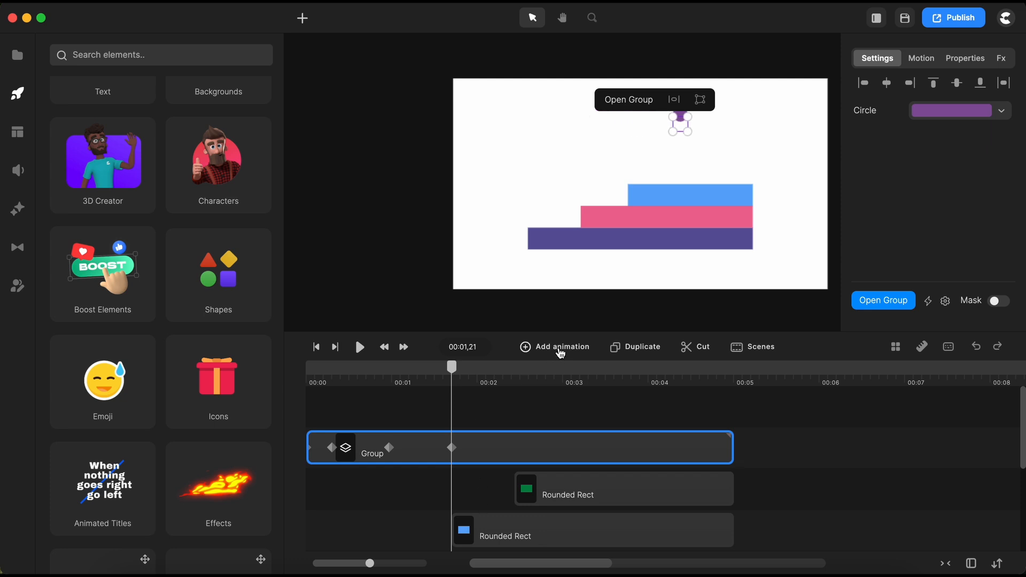
Add a position animation to the group from 00:01,21 to 00:02,13, where the green bar's clip starts, ending with the group above the green bar
click(560, 351)
click(604, 117)
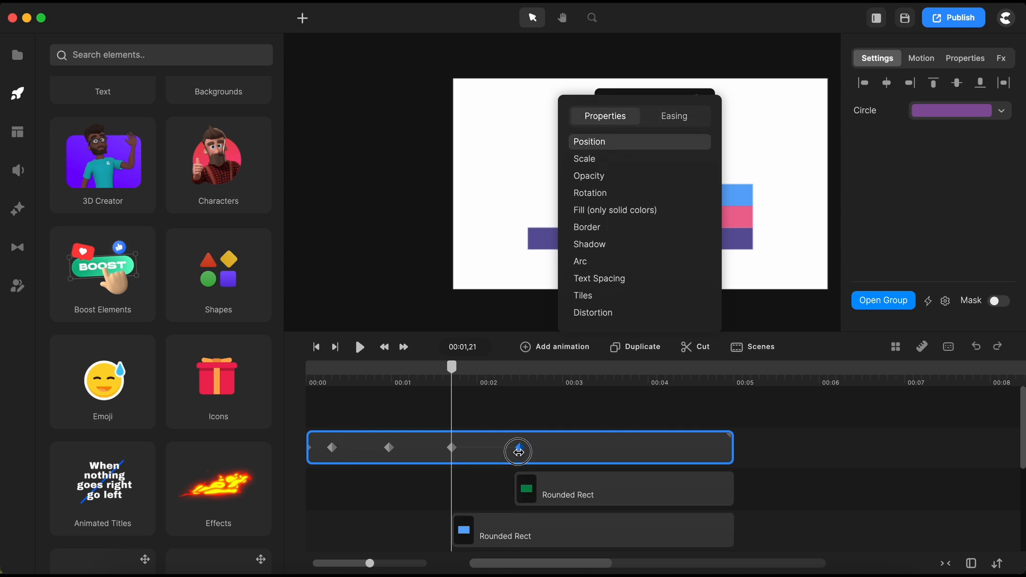
click(521, 447)
click(517, 374)
drag(518, 378, 515, 380)
click(518, 449)
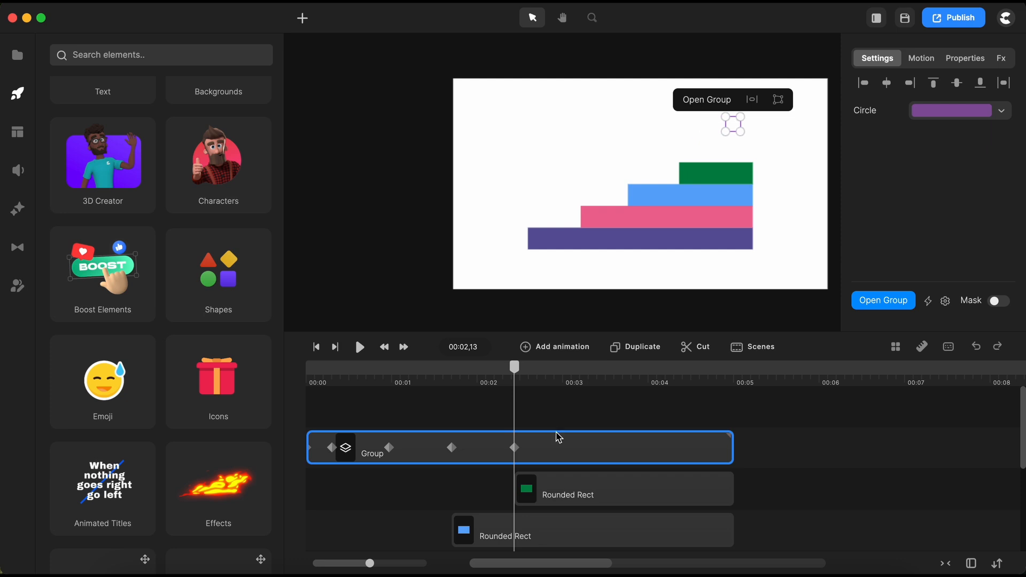
Add a position animation with Linear easing to the group from 00:02,13, with its end keyframe at 00:03,02
click(561, 348)
click(676, 115)
click(593, 211)
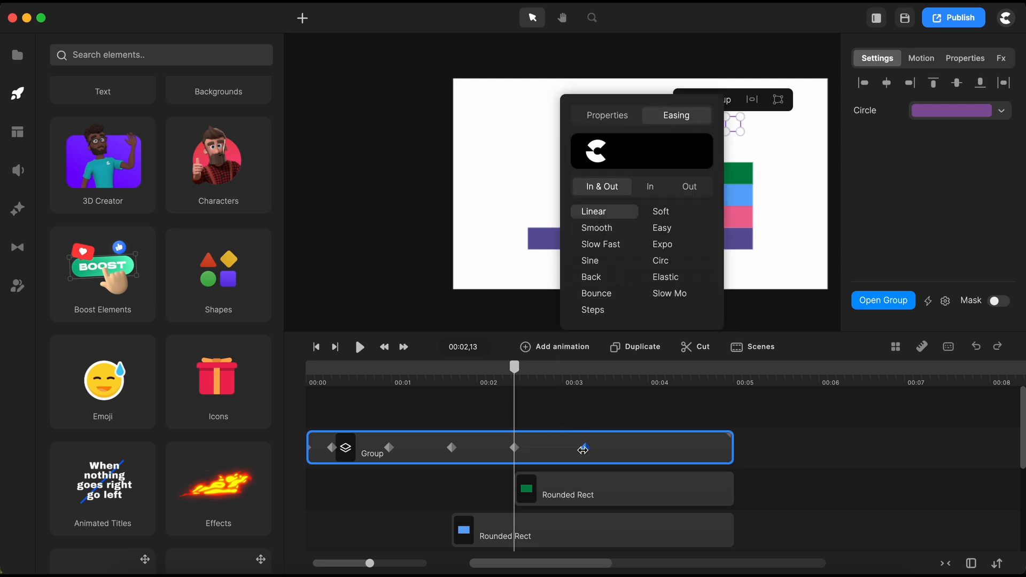
click(569, 450)
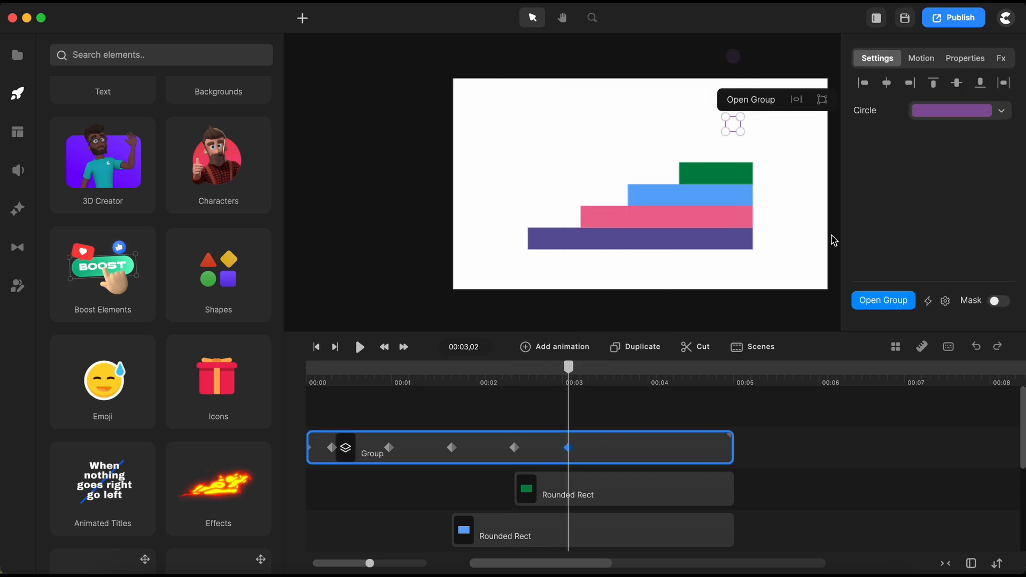
At 00:03,02, move the circle's group further right, past the right end of the staircase bars
scroll(747, 159, down, 3)
scroll(749, 158, up, 5)
scroll(745, 159, down, 3)
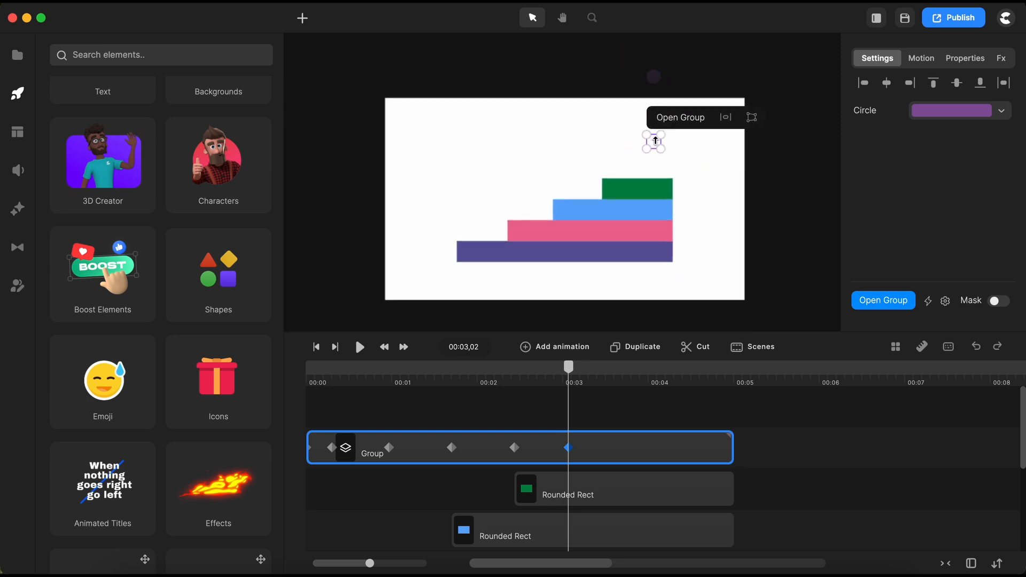
scroll(654, 141, up, 3)
drag(655, 142, 717, 103)
scroll(711, 112, down, 4)
Play the animation from the beginning to check the ball's bounces up the staircase
click(316, 347)
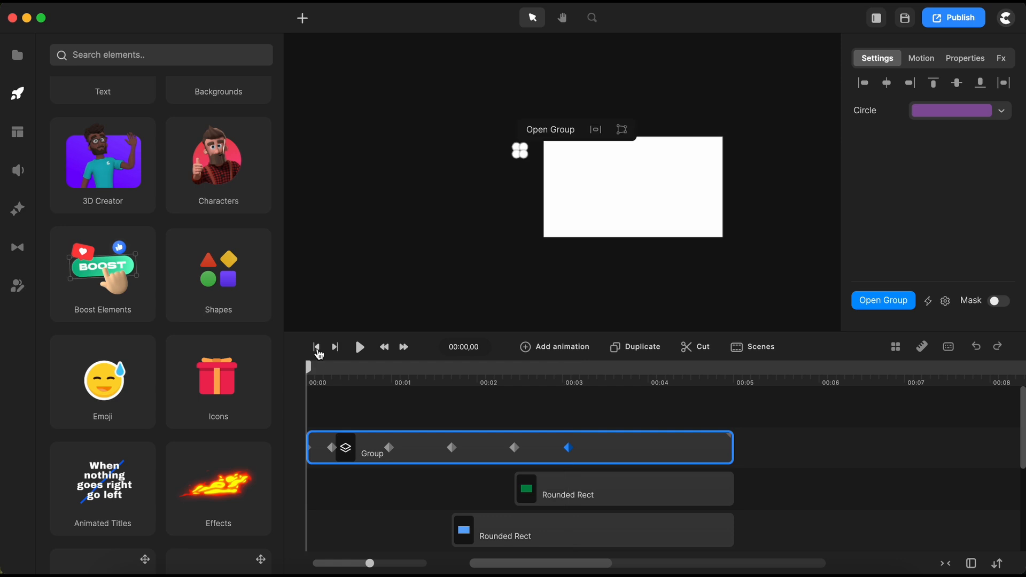
click(410, 401)
key(space)
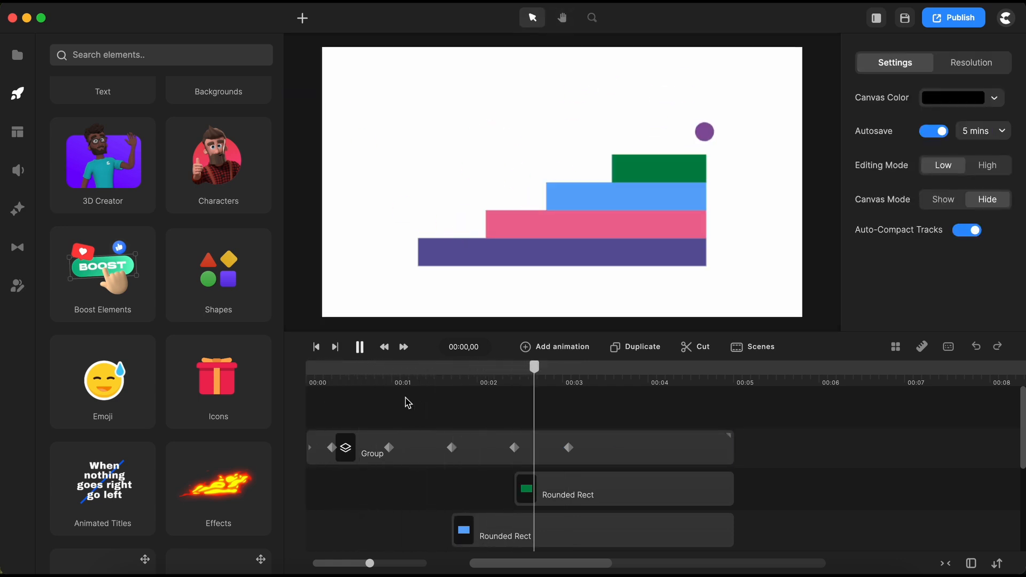
key(space)
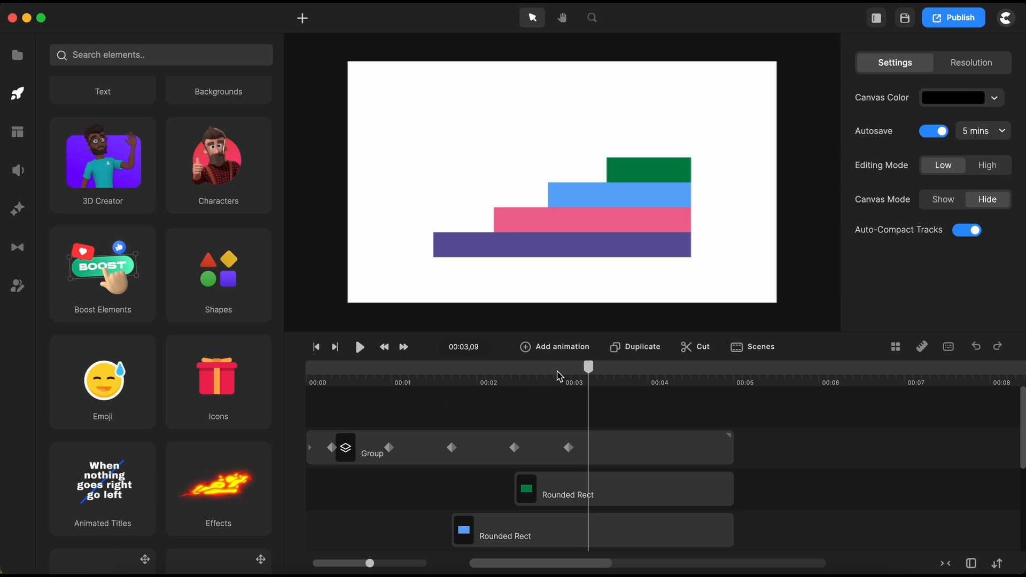
Scrub back through the timeline and replay the animation from the beginning to check the ball's bounces up the bars
drag(588, 371, 537, 393)
click(636, 460)
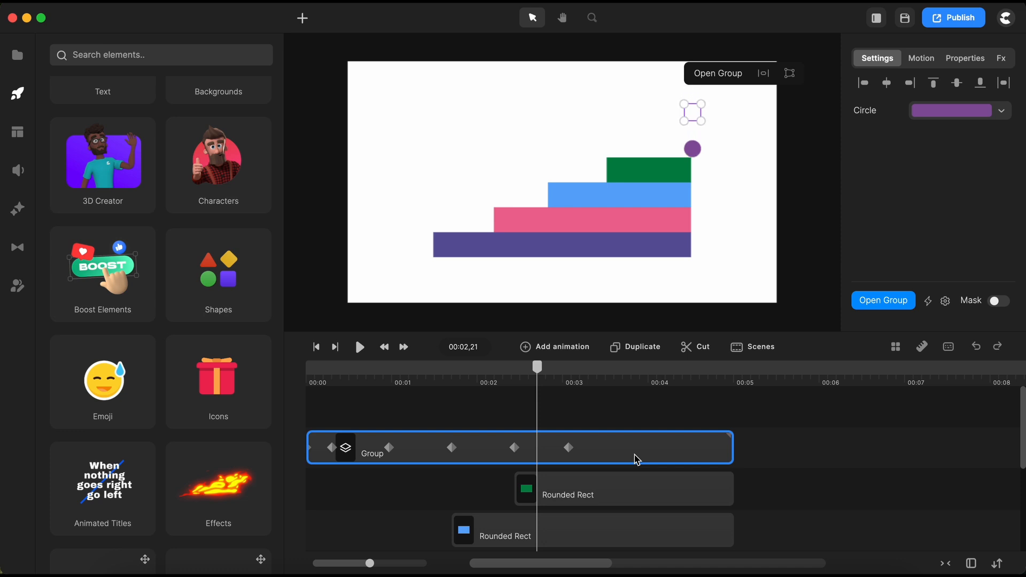
drag(537, 368, 477, 382)
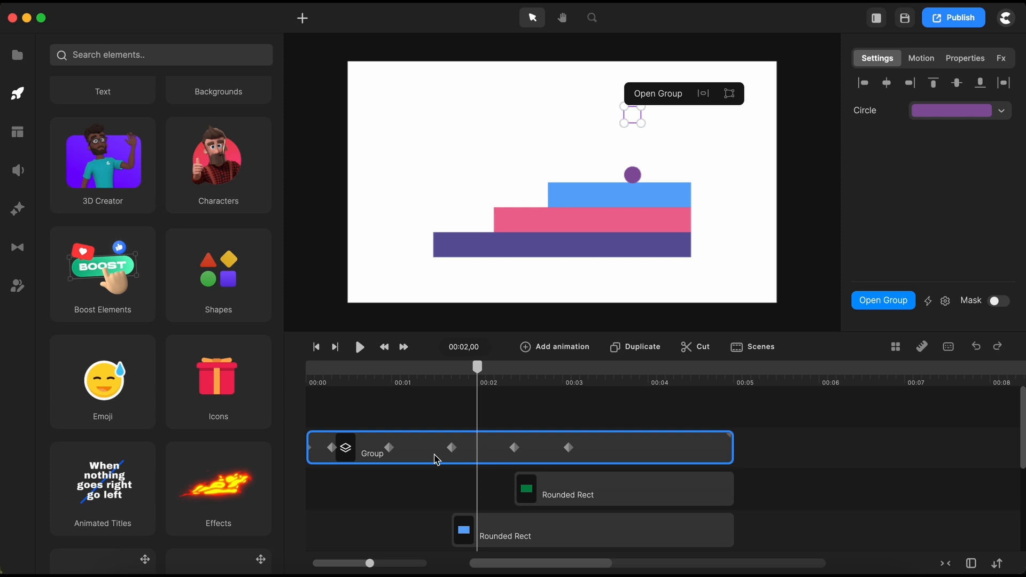
click(403, 383)
click(314, 350)
key(space)
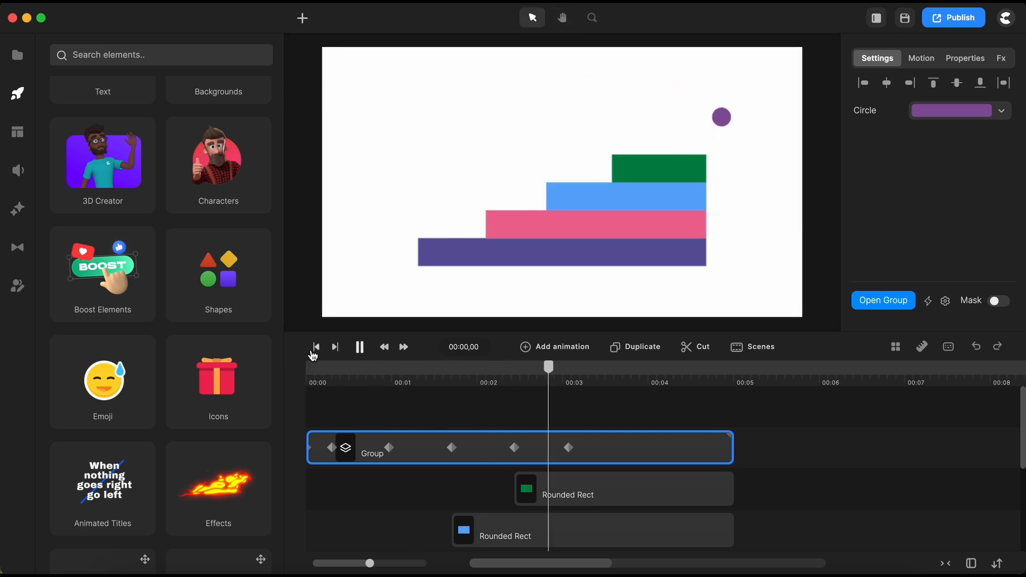
key(space)
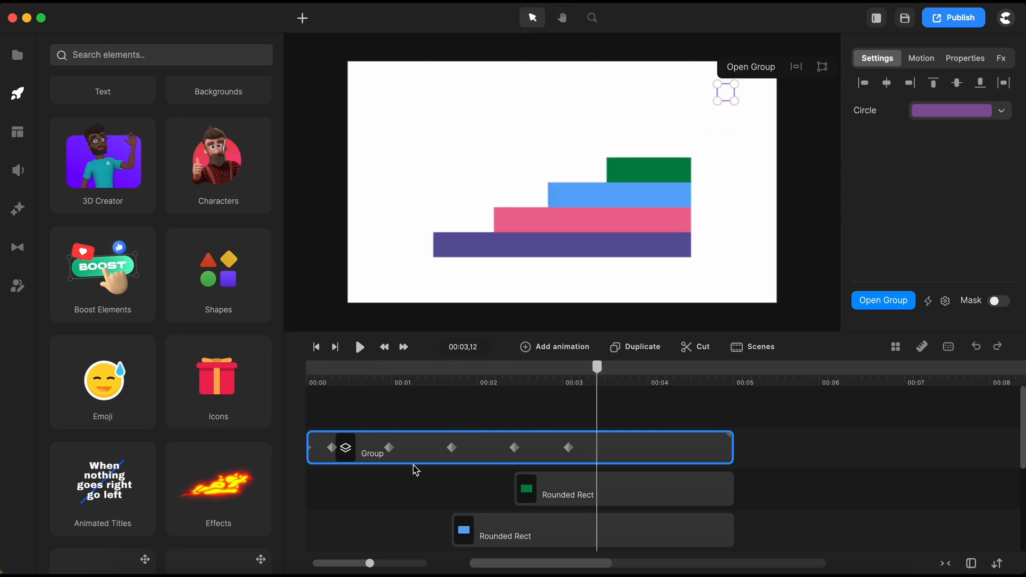
scroll(416, 471, down, 3)
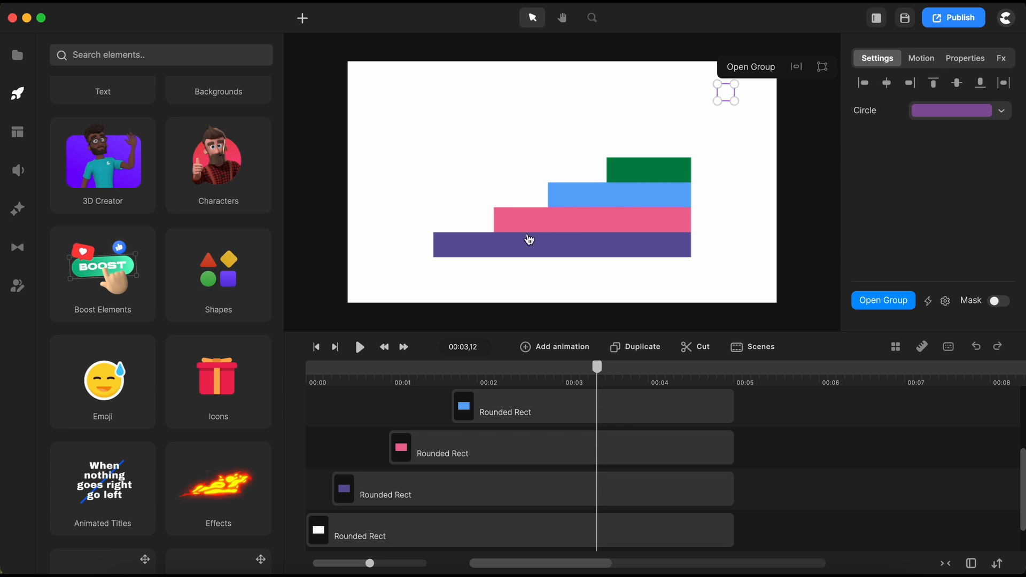
click(318, 350)
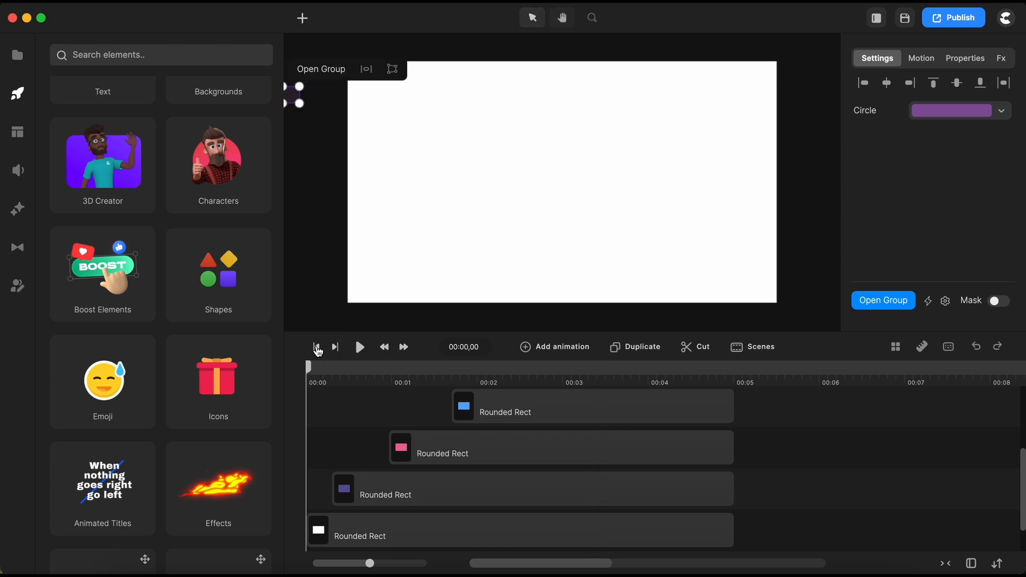
key(space)
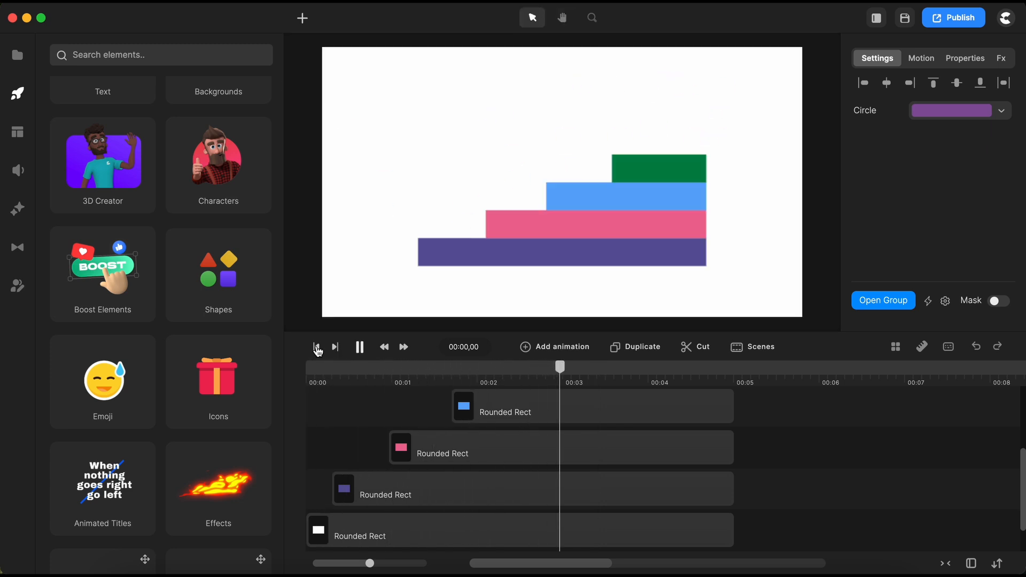
key(space)
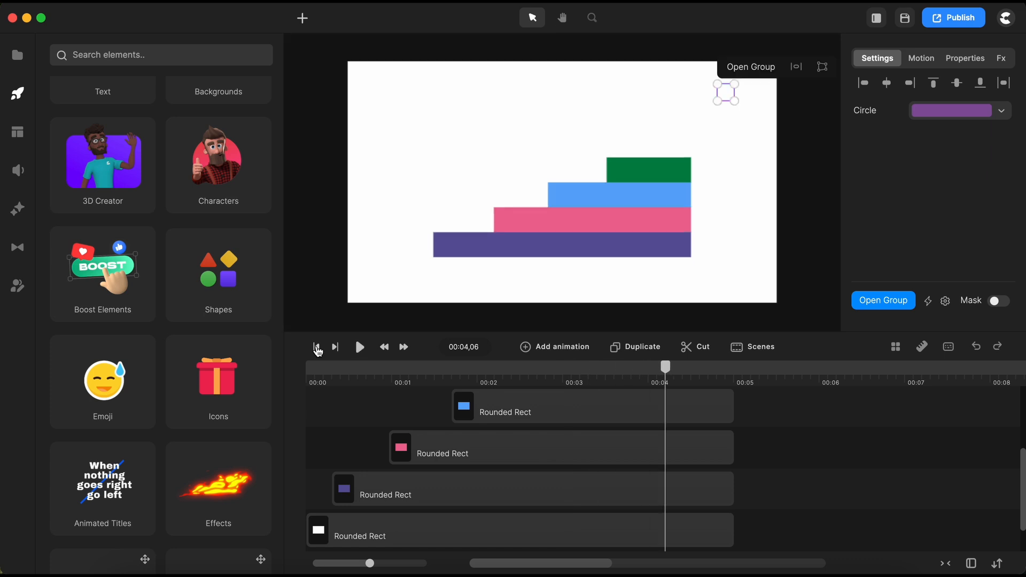
Add a position animation with Easy easing to the bottom purple bar at 00:00,09, where its clip starts
click(332, 381)
mouse_move(332, 371)
mouse_down()
mouse_move(321, 369)
mouse_move(332, 369)
mouse_up()
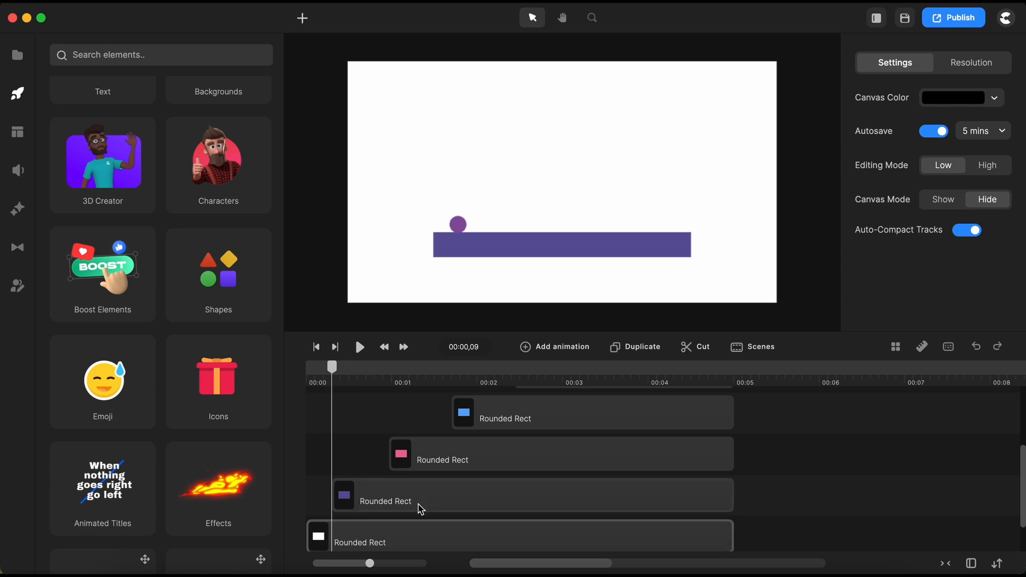
click(422, 509)
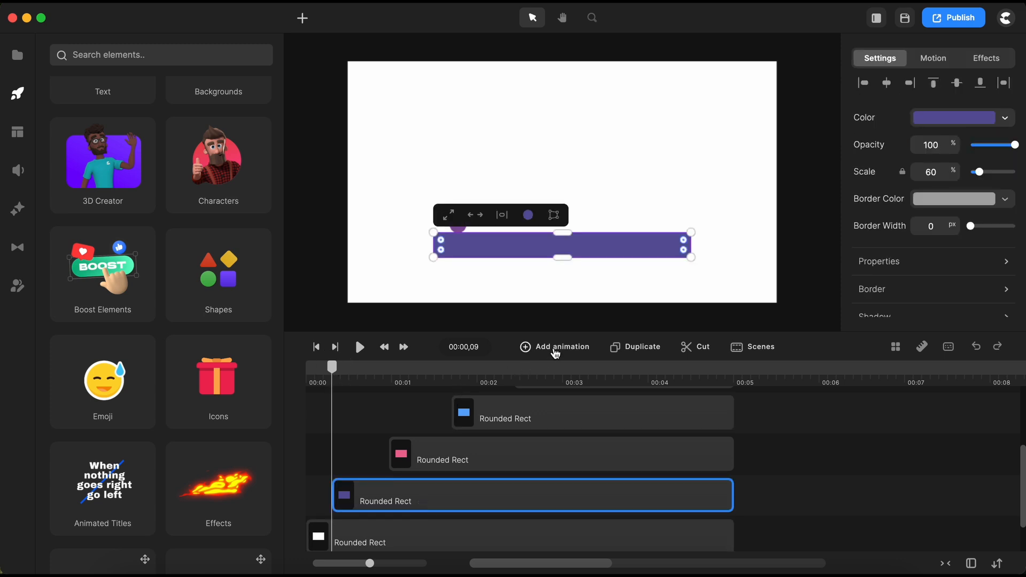
click(556, 353)
click(654, 233)
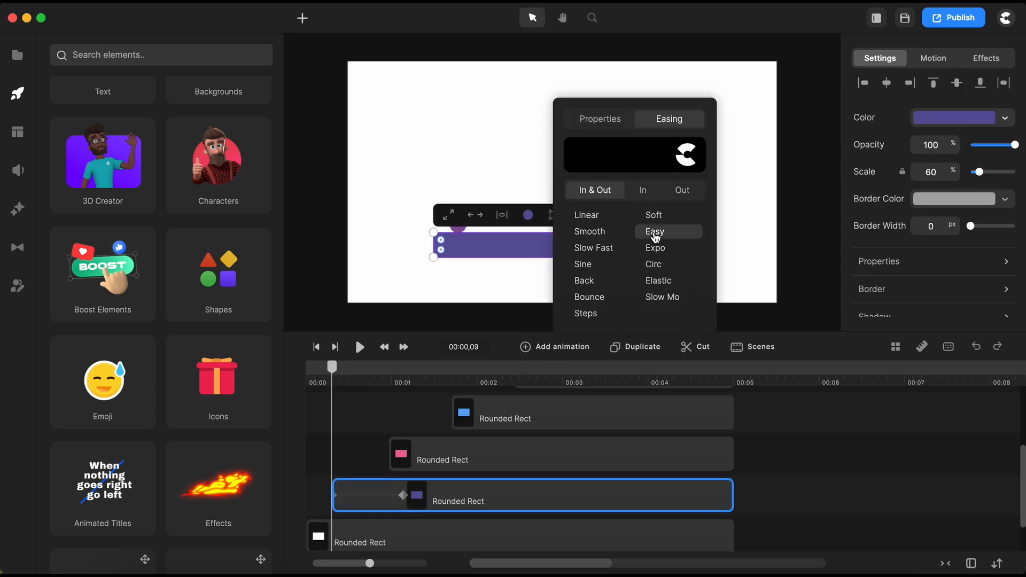
click(600, 122)
click(584, 143)
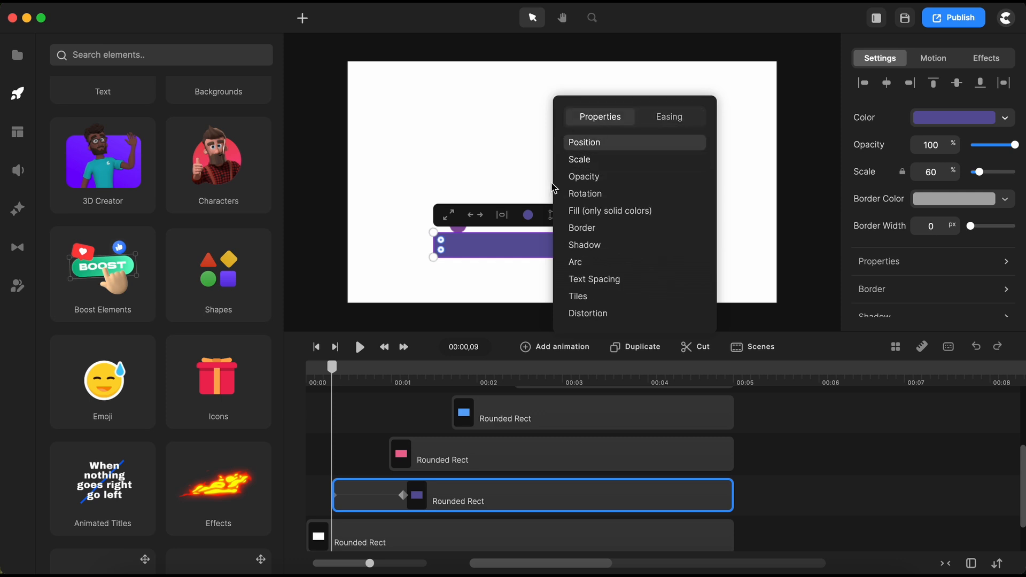
Move the purple bar's end keyframe to 00:00,19 and nudge the bar slightly down at that time
scroll(405, 459, up, 1)
scroll(404, 459, up, 1)
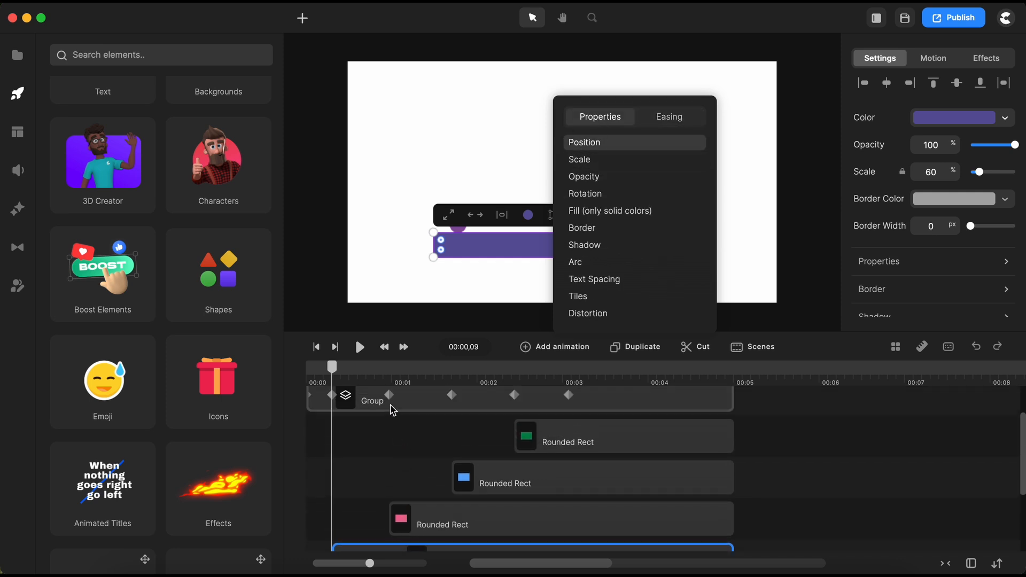
click(389, 397)
scroll(398, 463, down, 3)
scroll(398, 466, down, 1)
drag(402, 449, 360, 455)
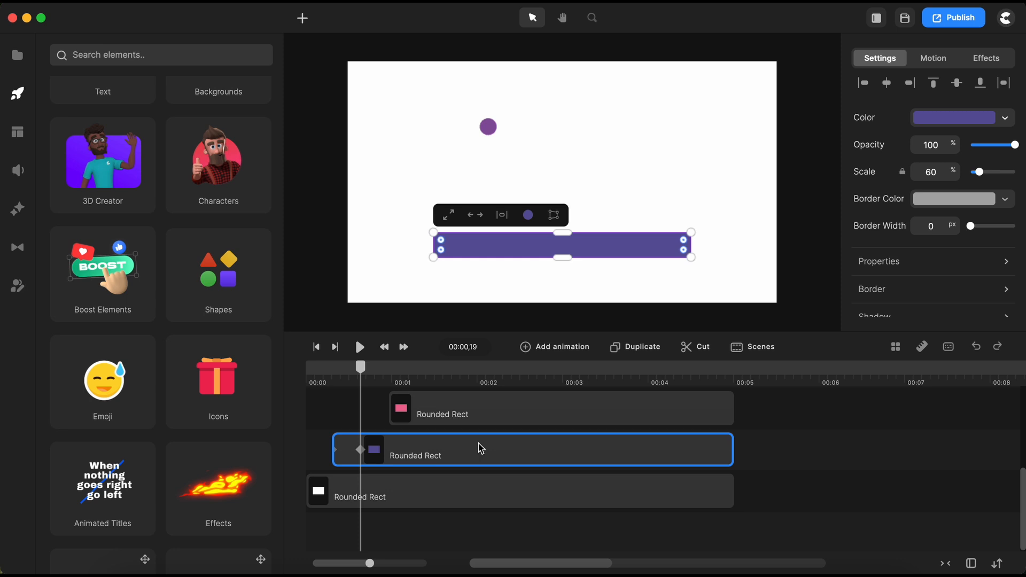
key(Down)
key(Down)
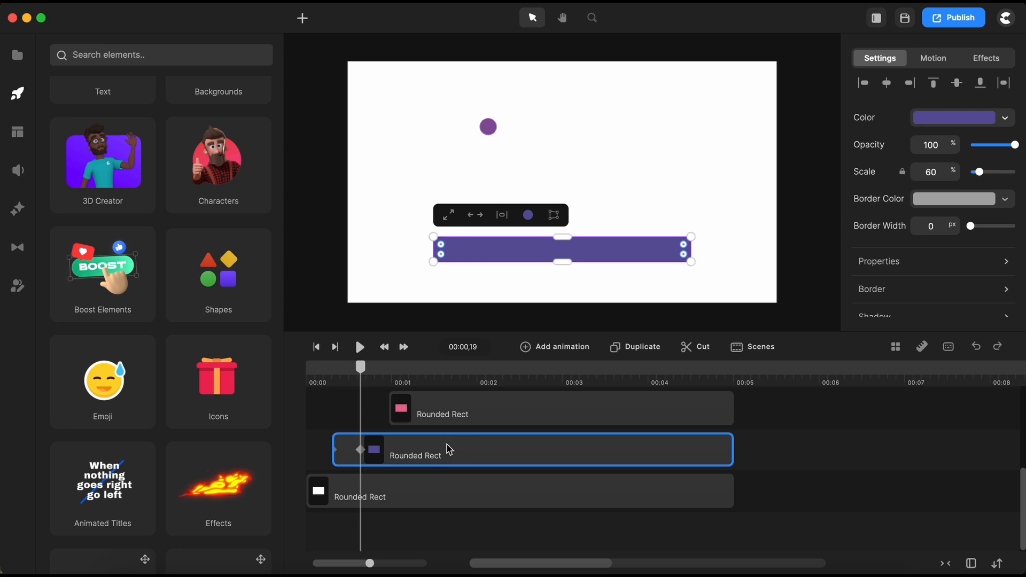
Add a second Easy position animation to the purple bar from 00:00,19 to 00:01,00, ending with the bar back at its original height
click(567, 351)
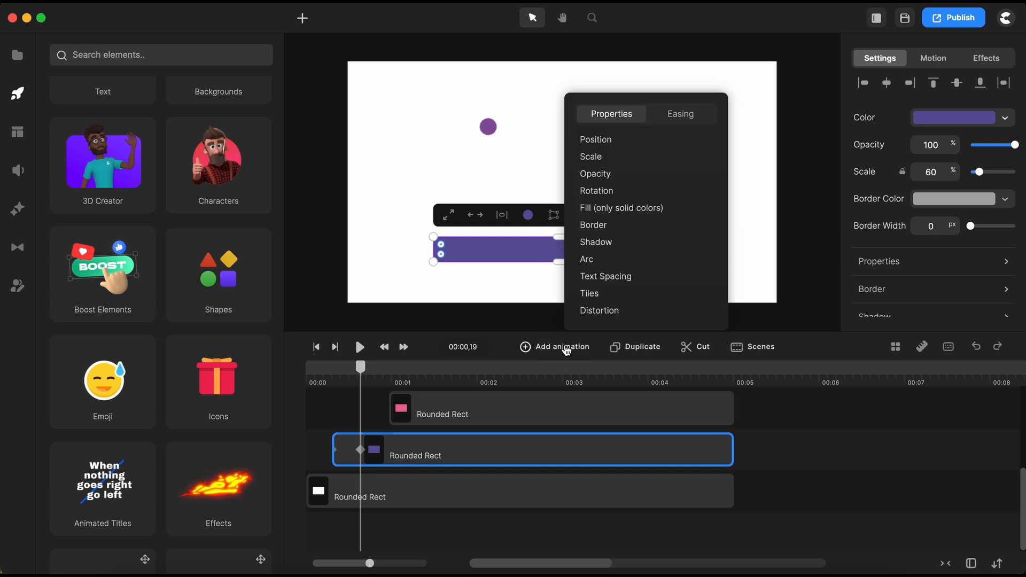
click(594, 139)
click(682, 114)
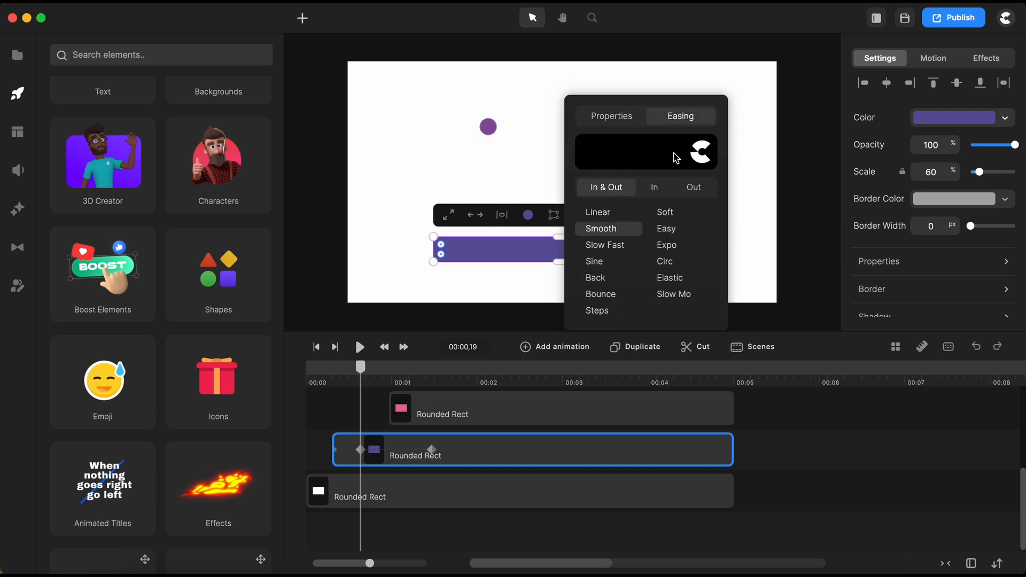
click(663, 230)
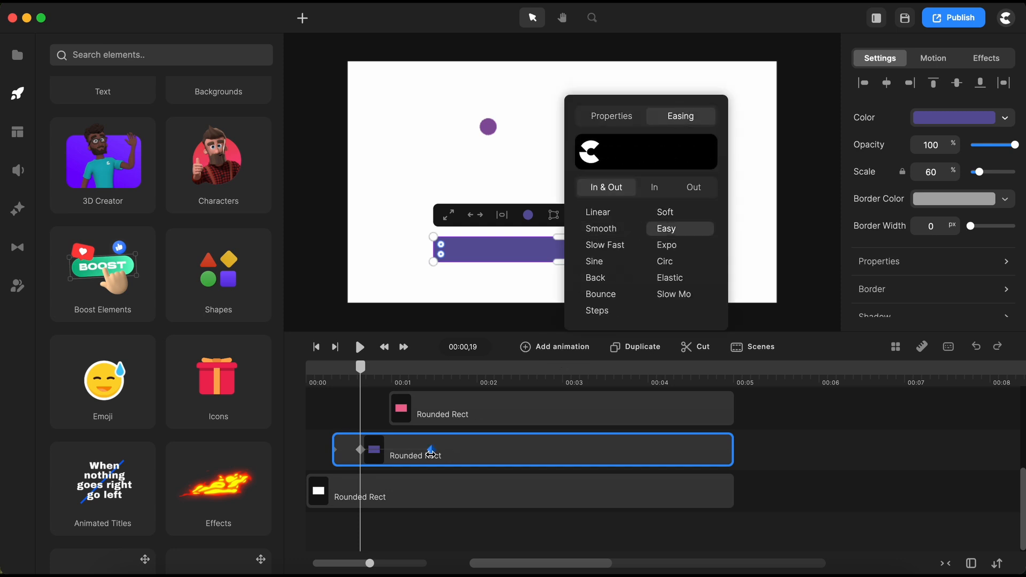
drag(431, 452, 392, 452)
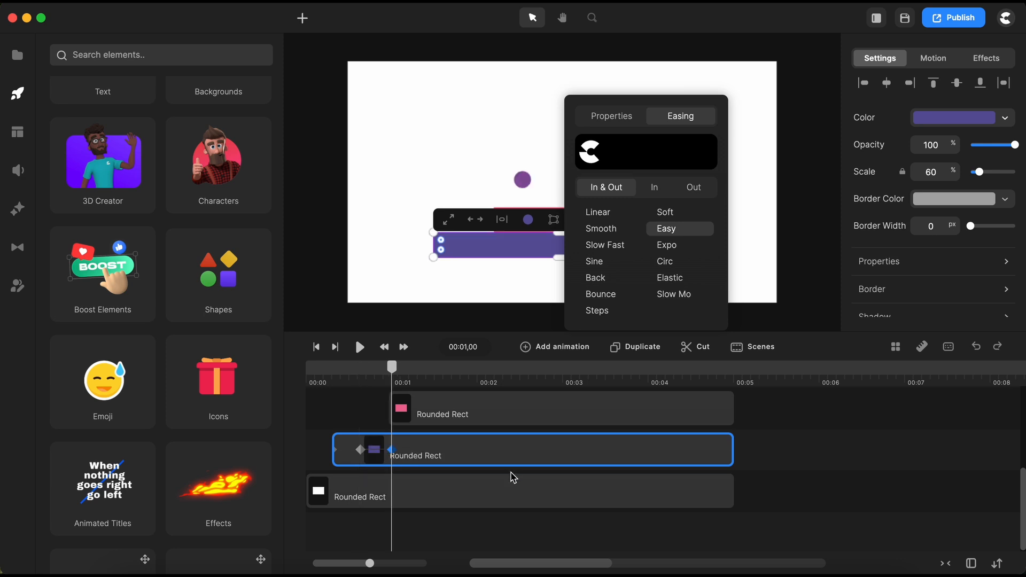
click(803, 456)
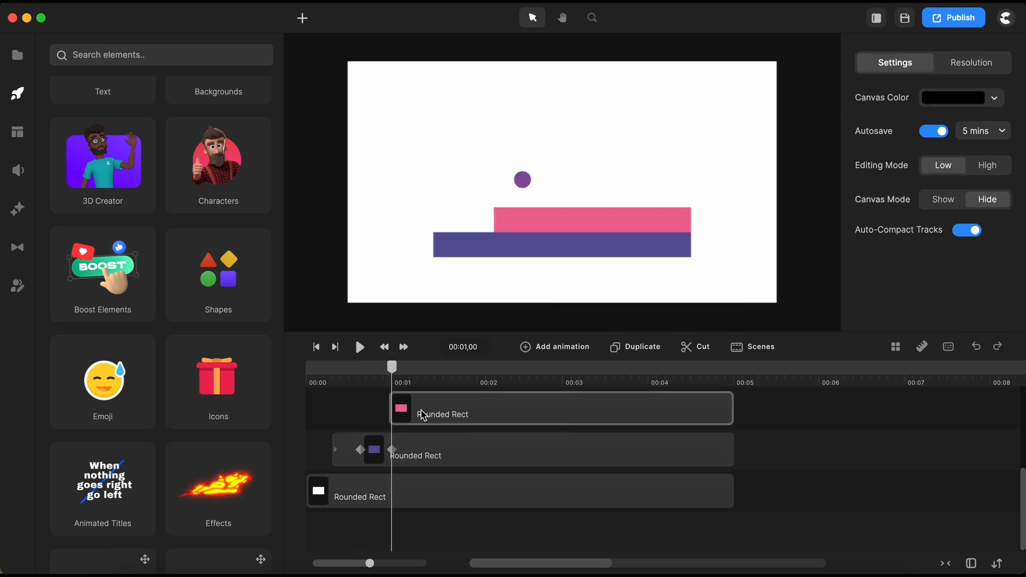
Play the animation from the beginning to check the purple bar's dip when the ball lands
drag(392, 368, 317, 383)
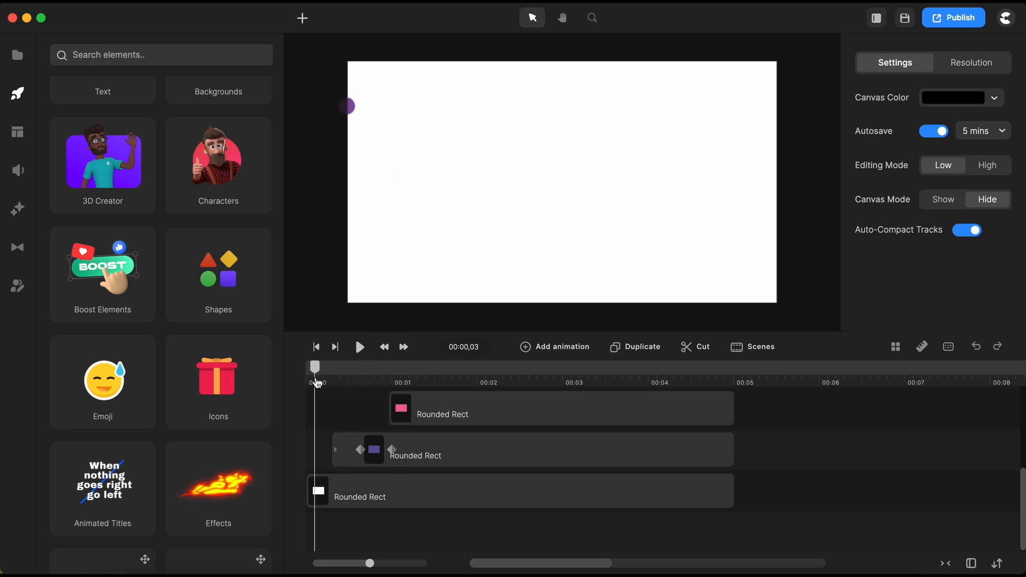
click(319, 348)
key(space)
key(space)
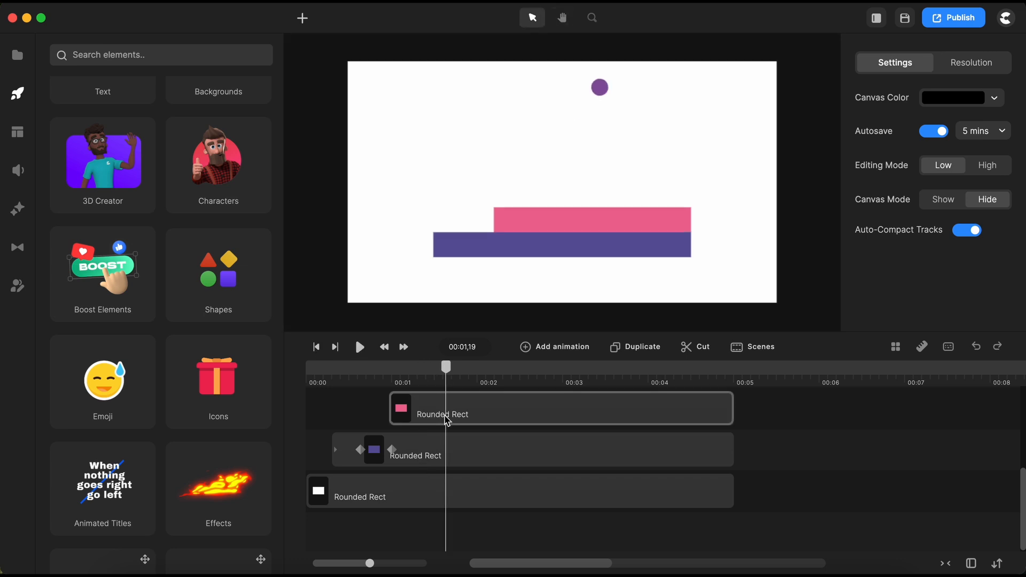
Add a position animation with Easy easing to the pink bar from 00:00,29, with its end keyframe at 00:01,11
scroll(447, 421, up, 3)
click(389, 380)
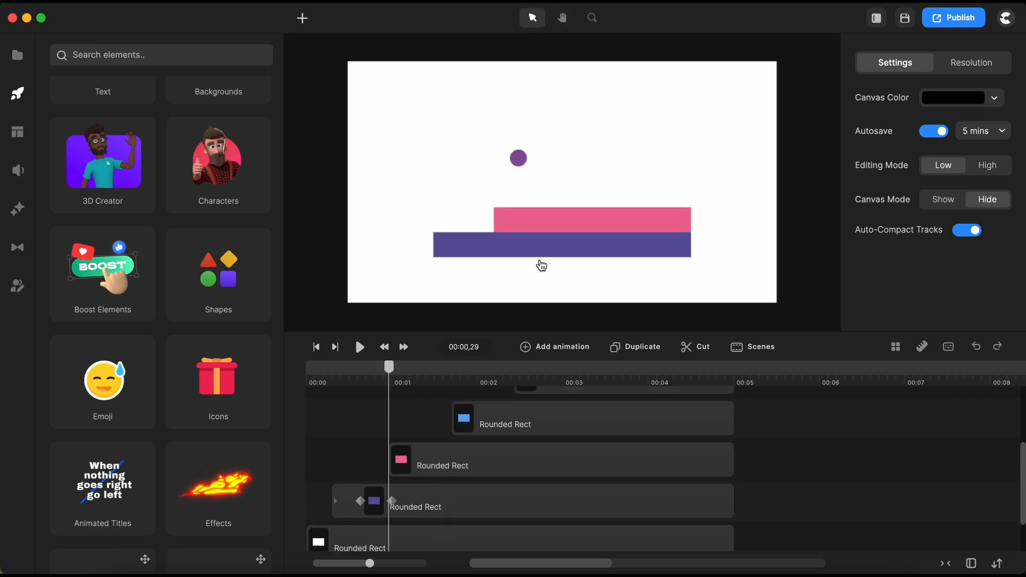
scroll(541, 266, up, 3)
click(456, 464)
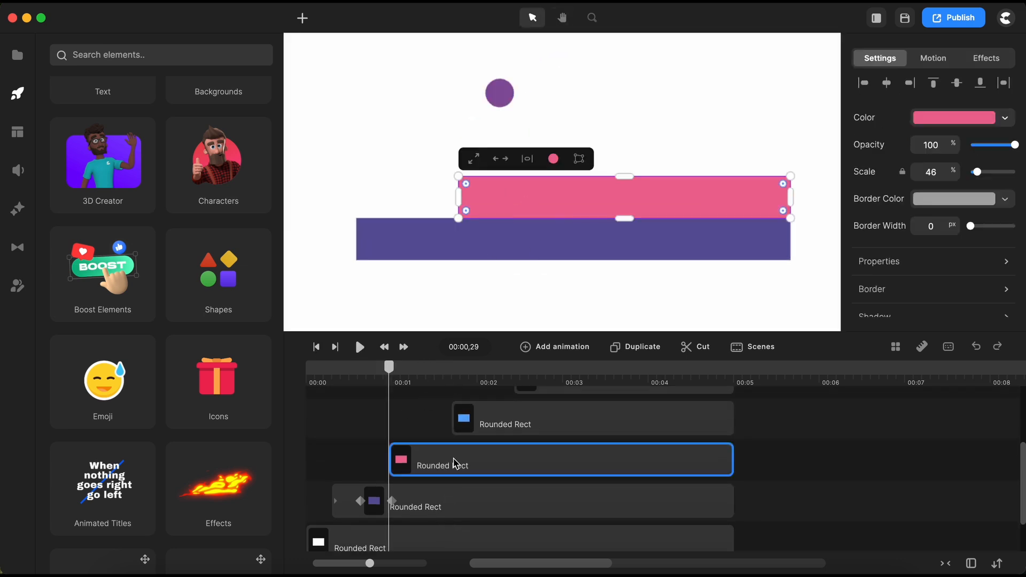
click(561, 348)
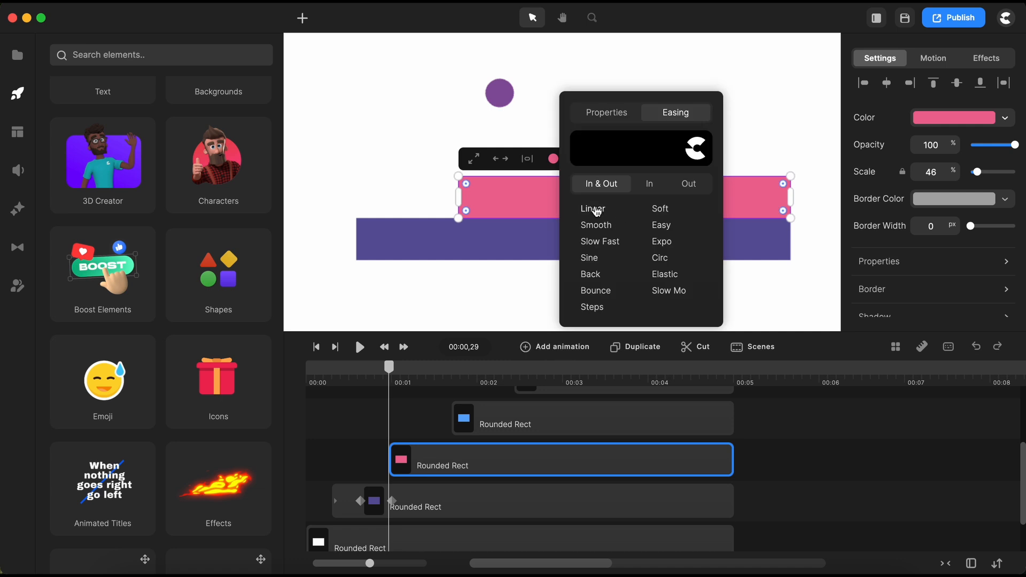
click(659, 227)
click(604, 111)
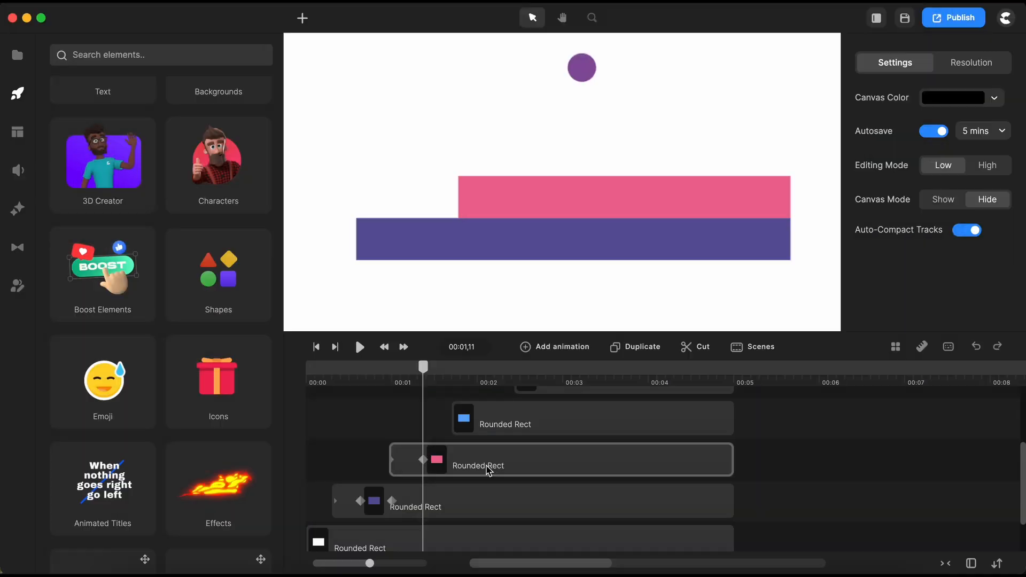
At 00:01,11, nudge the pink bar slightly down
click(487, 471)
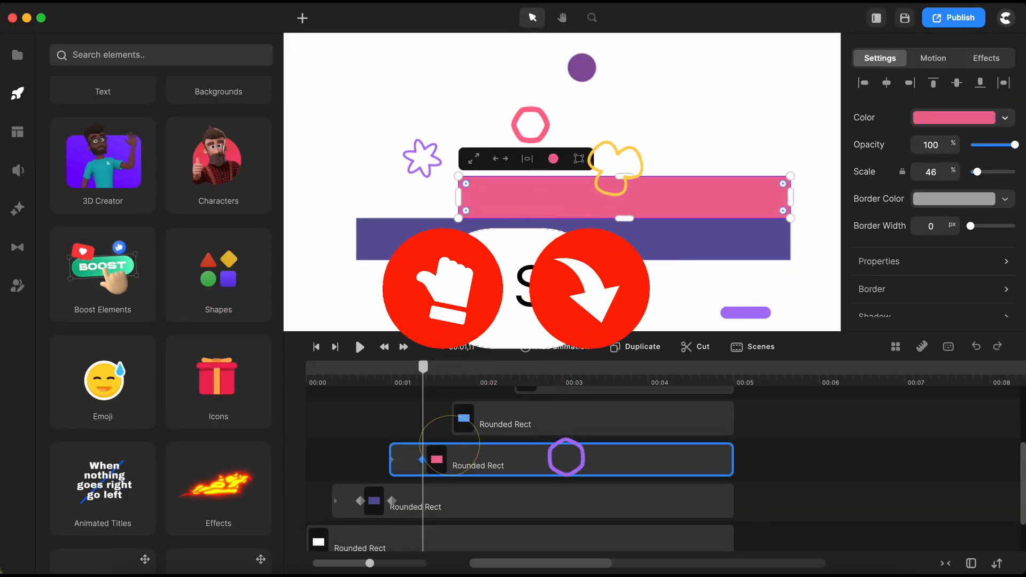
key(Down)
key(Down)
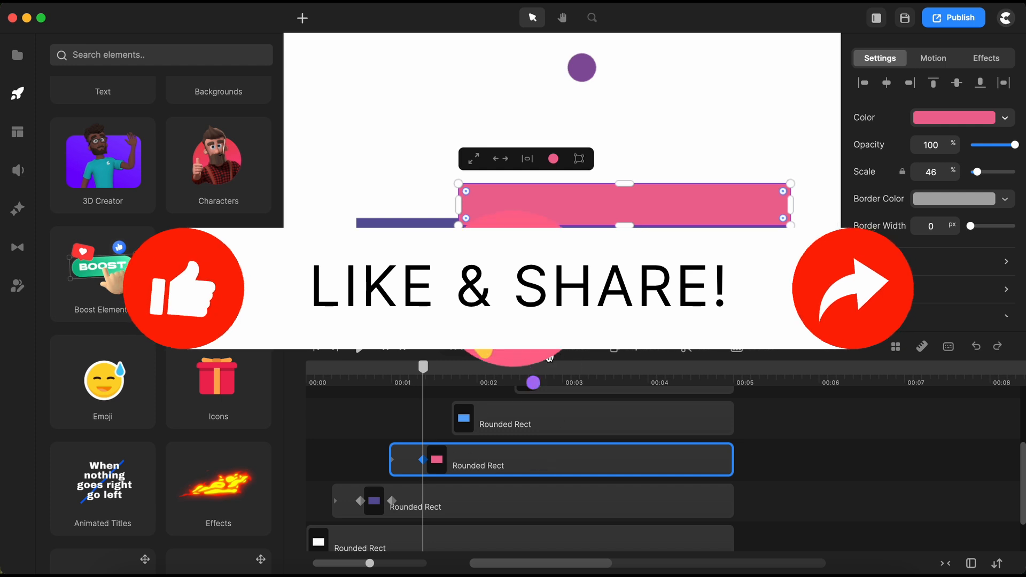
Add a second Easy position animation to the pink bar from 00:01,11 to 00:01,22, ending with the bar back at its original height
click(555, 347)
click(671, 115)
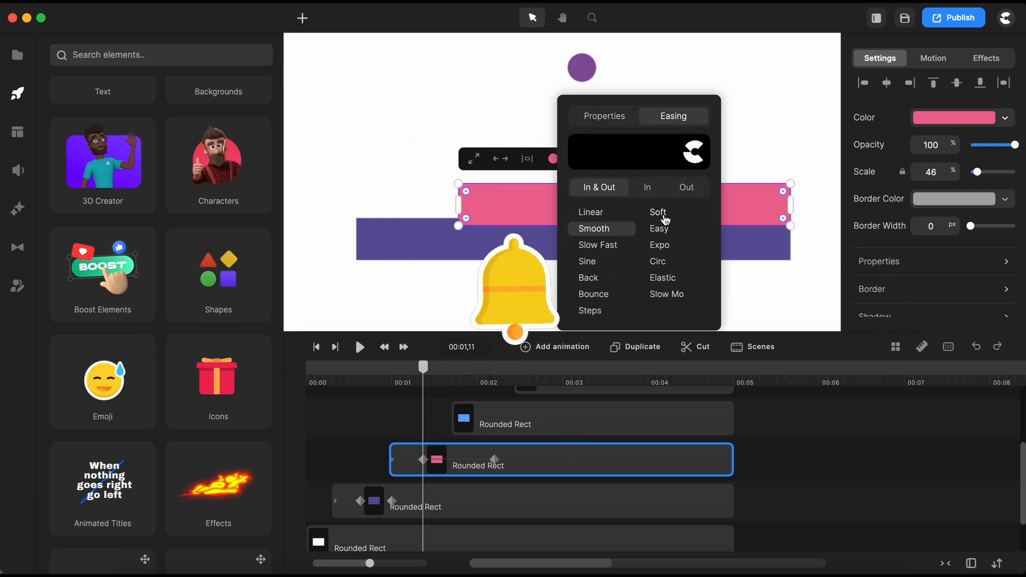
click(658, 229)
click(495, 461)
drag(495, 461, 454, 463)
click(355, 337)
click(540, 449)
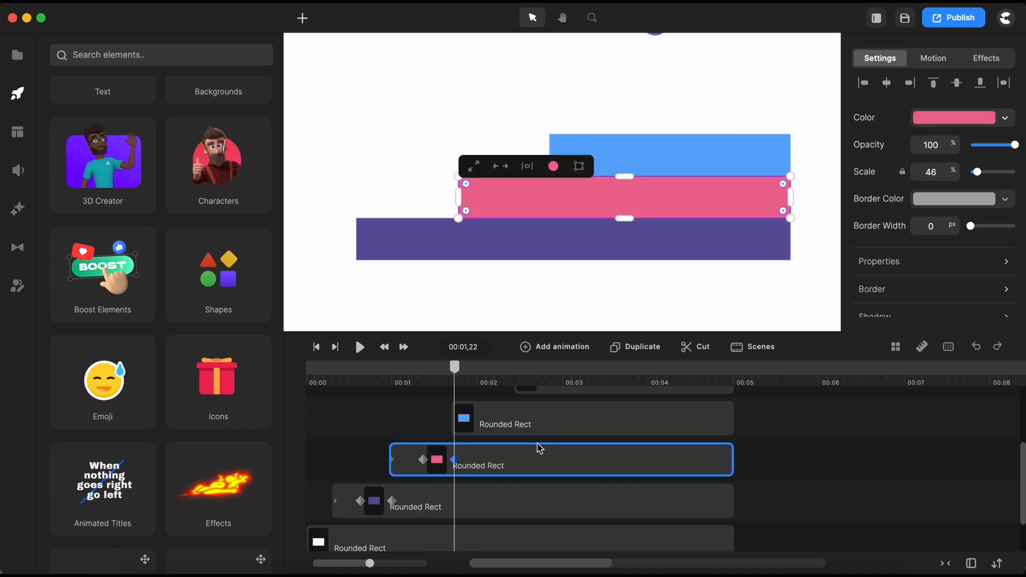
click(436, 417)
Play the animation from the beginning to check how the purple and pink bars react to the bouncing ball
click(317, 349)
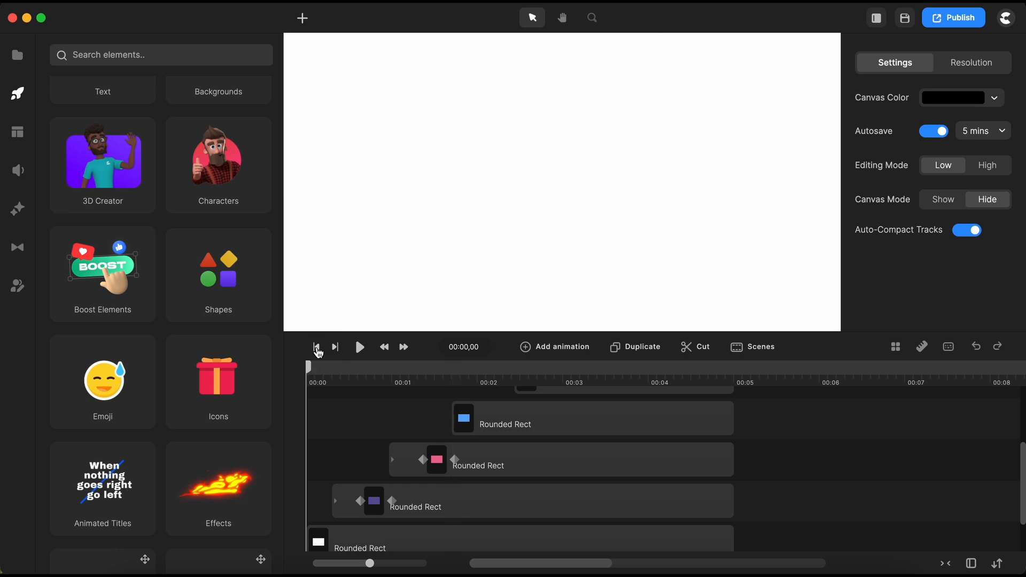
key(space)
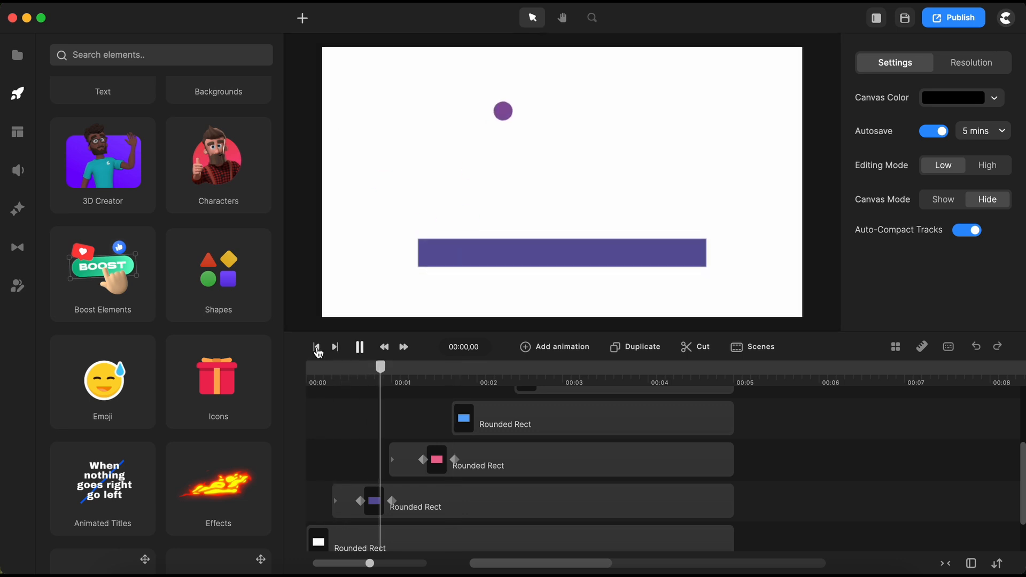
key(space)
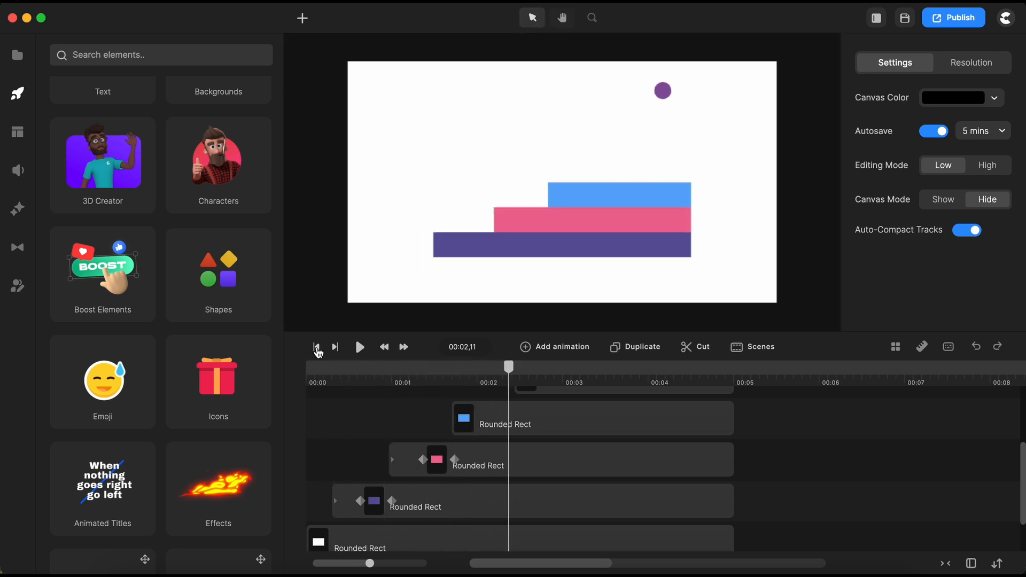
key(space)
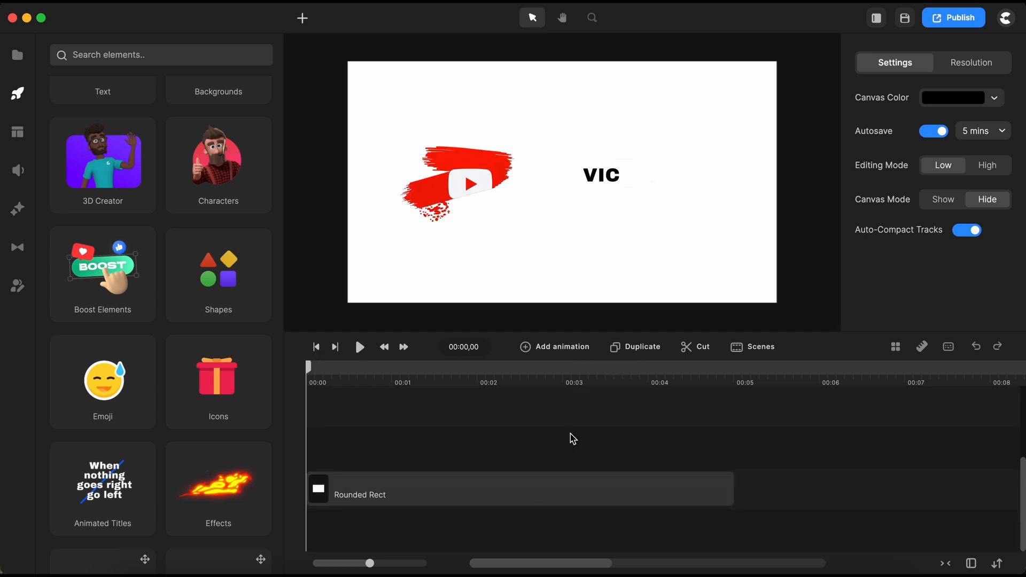